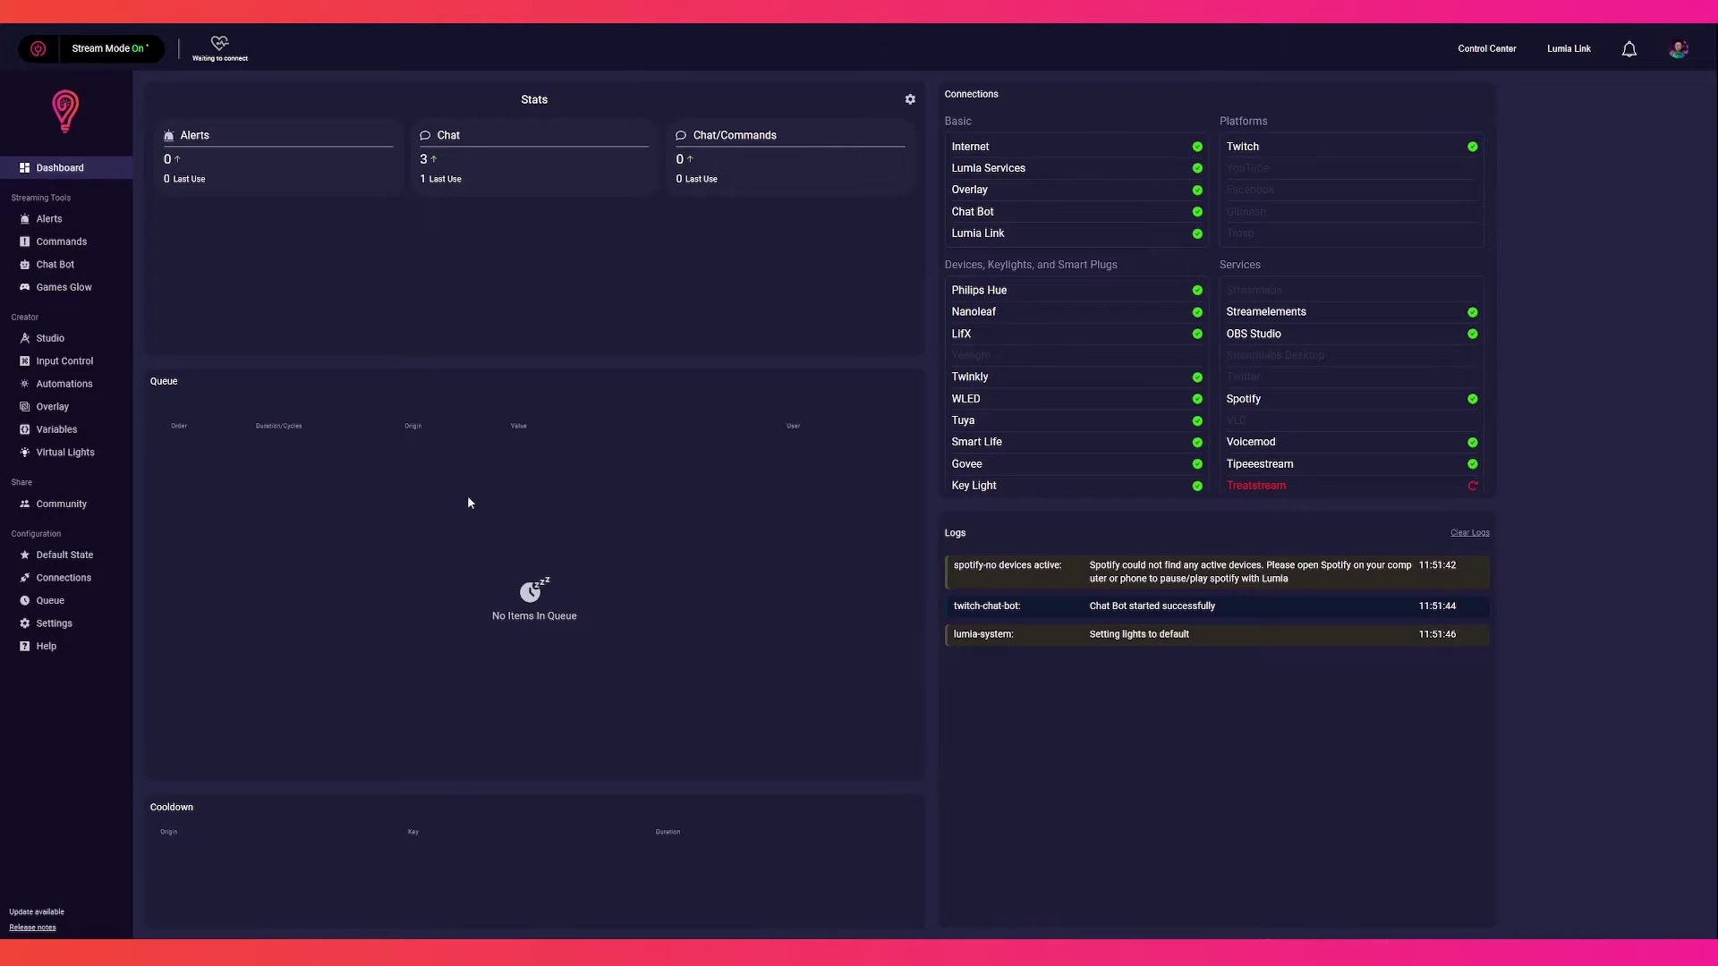
# Start a new connection from Connections, search for 'osc' and select the OSC connection.
pyautogui.click(62, 577)
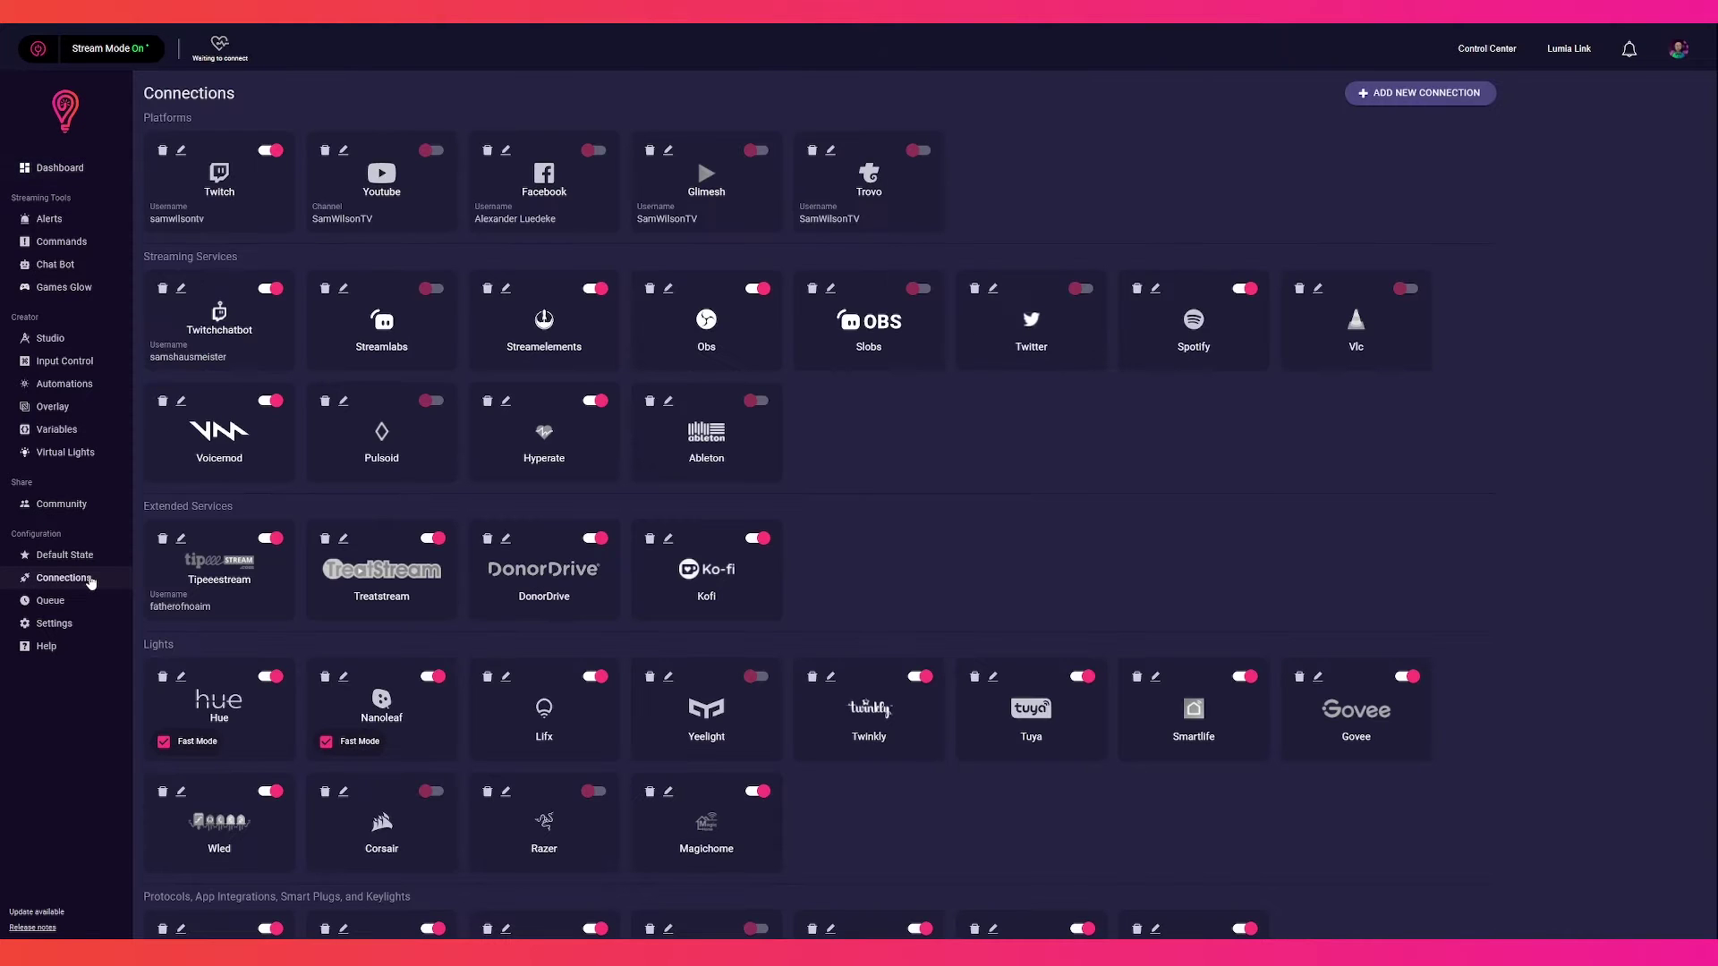
pyautogui.click(1382, 100)
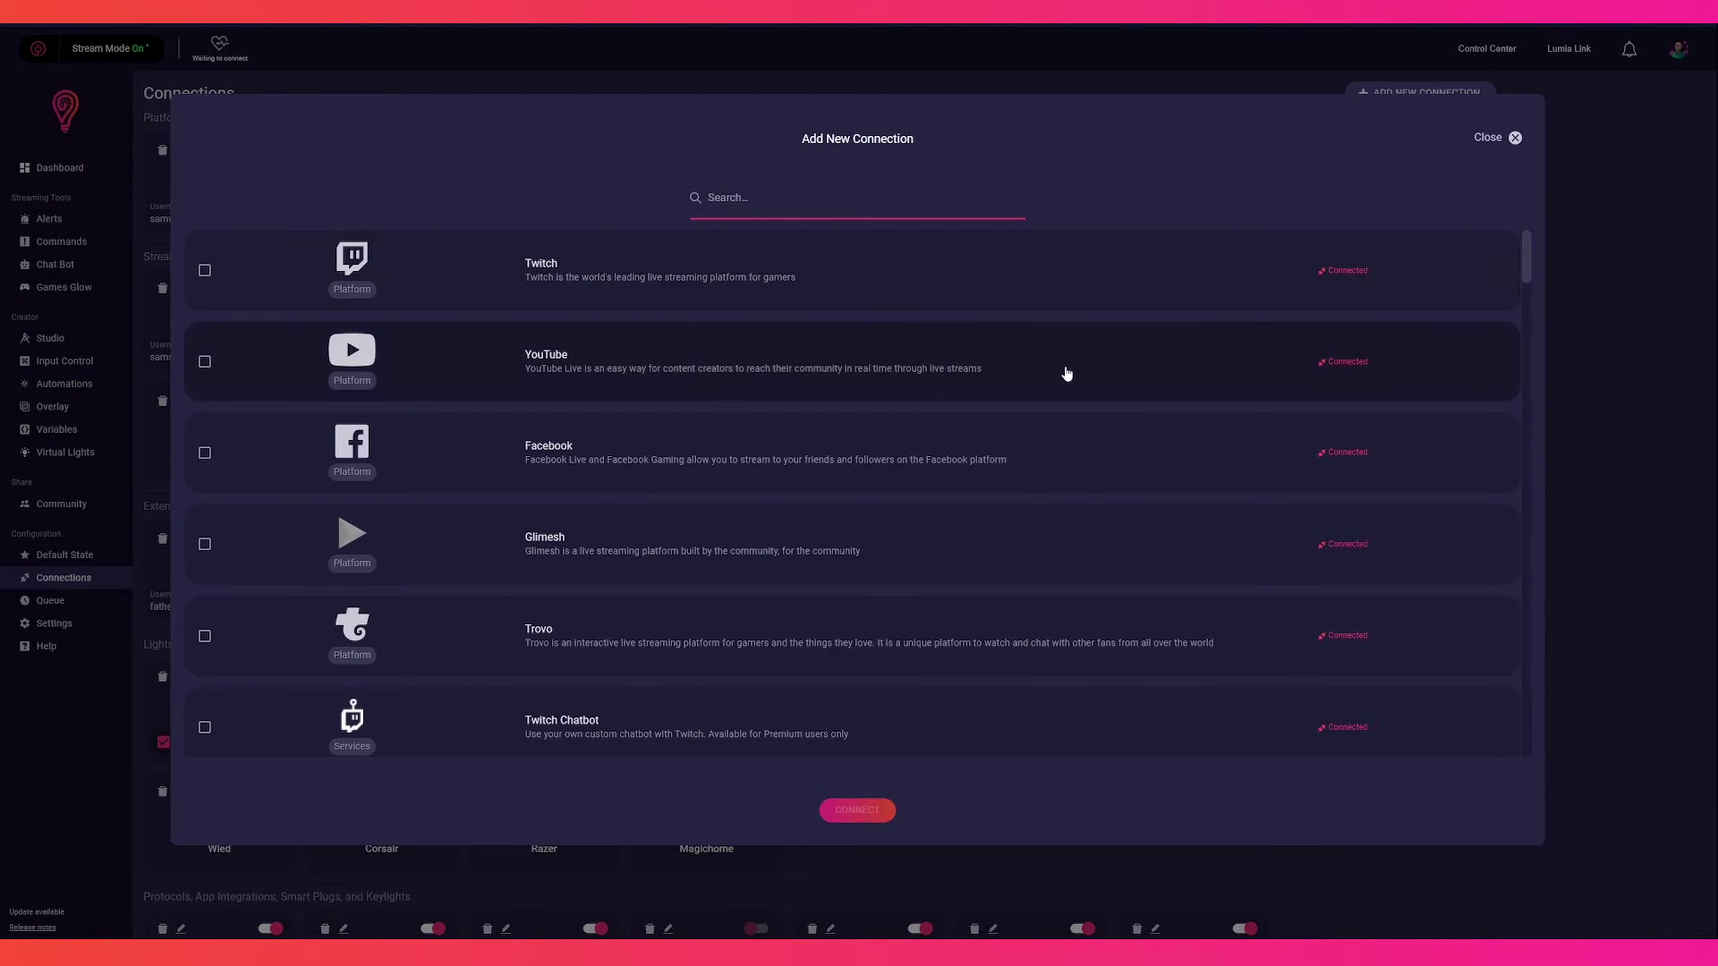
pyautogui.scroll(-1, 1063, 373)
pyautogui.scroll(-2, 1063, 373)
pyautogui.scroll(-3, 1063, 373)
pyautogui.scroll(-3, 1063, 373)
pyautogui.scroll(-3, 1043, 376)
pyautogui.scroll(-3, 836, 369)
pyautogui.scroll(-3, 825, 373)
pyautogui.scroll(-5, 821, 370)
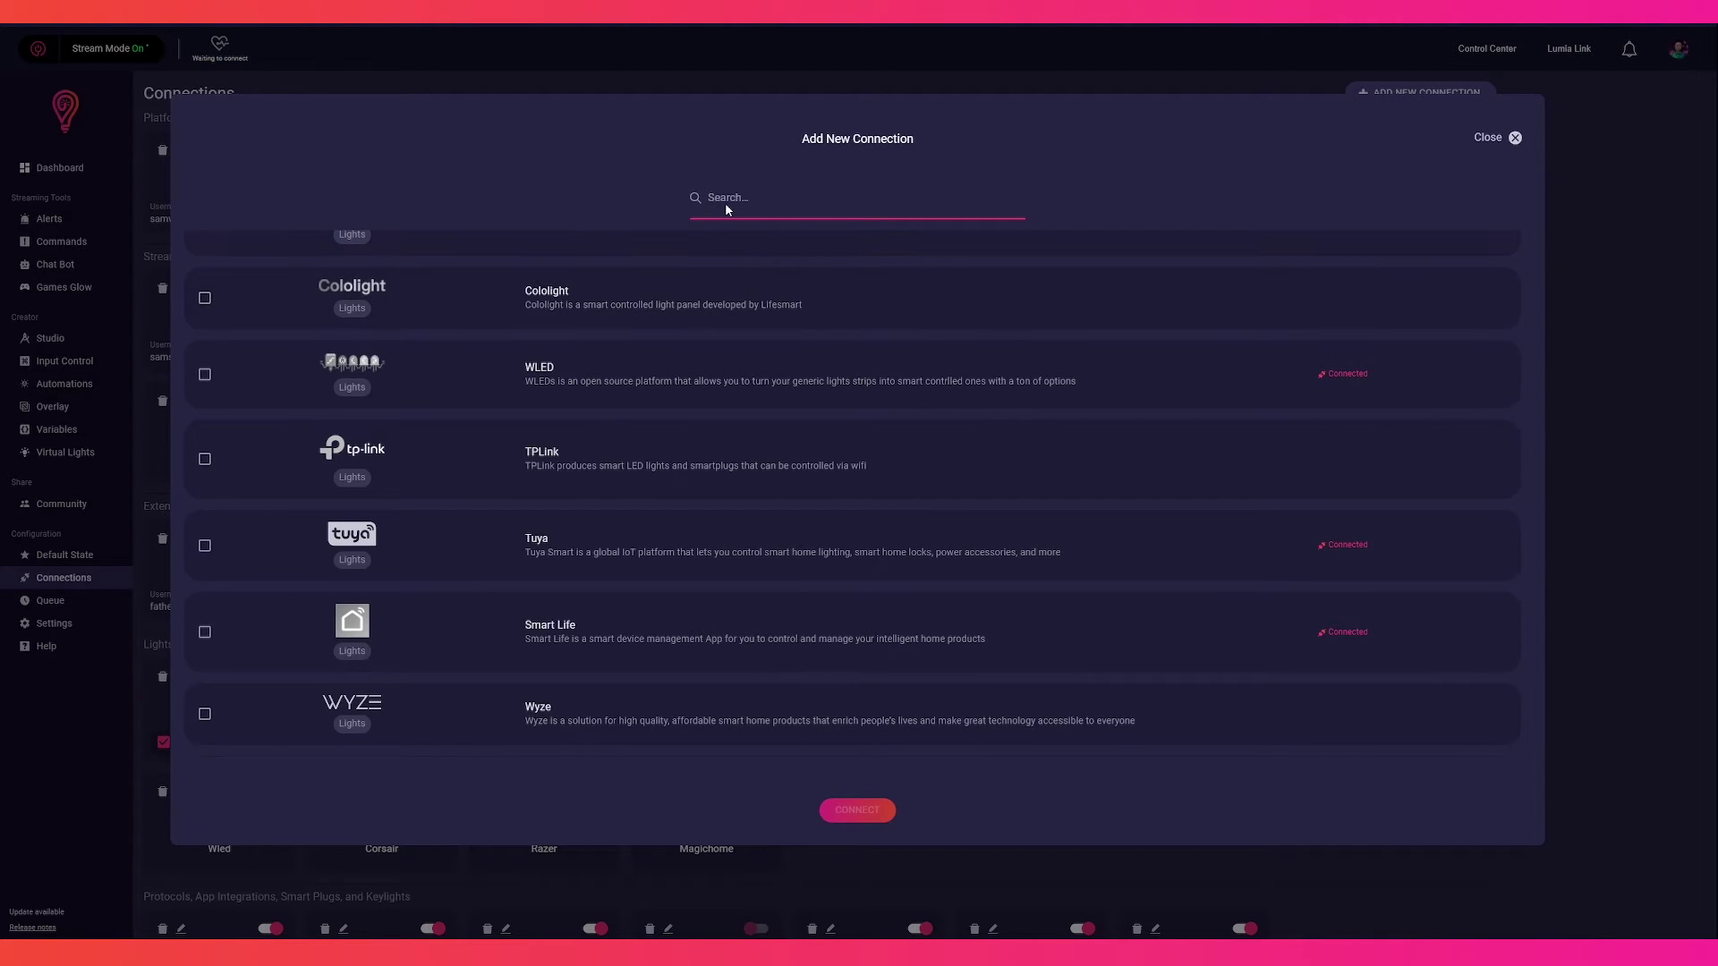
pyautogui.write('osc')
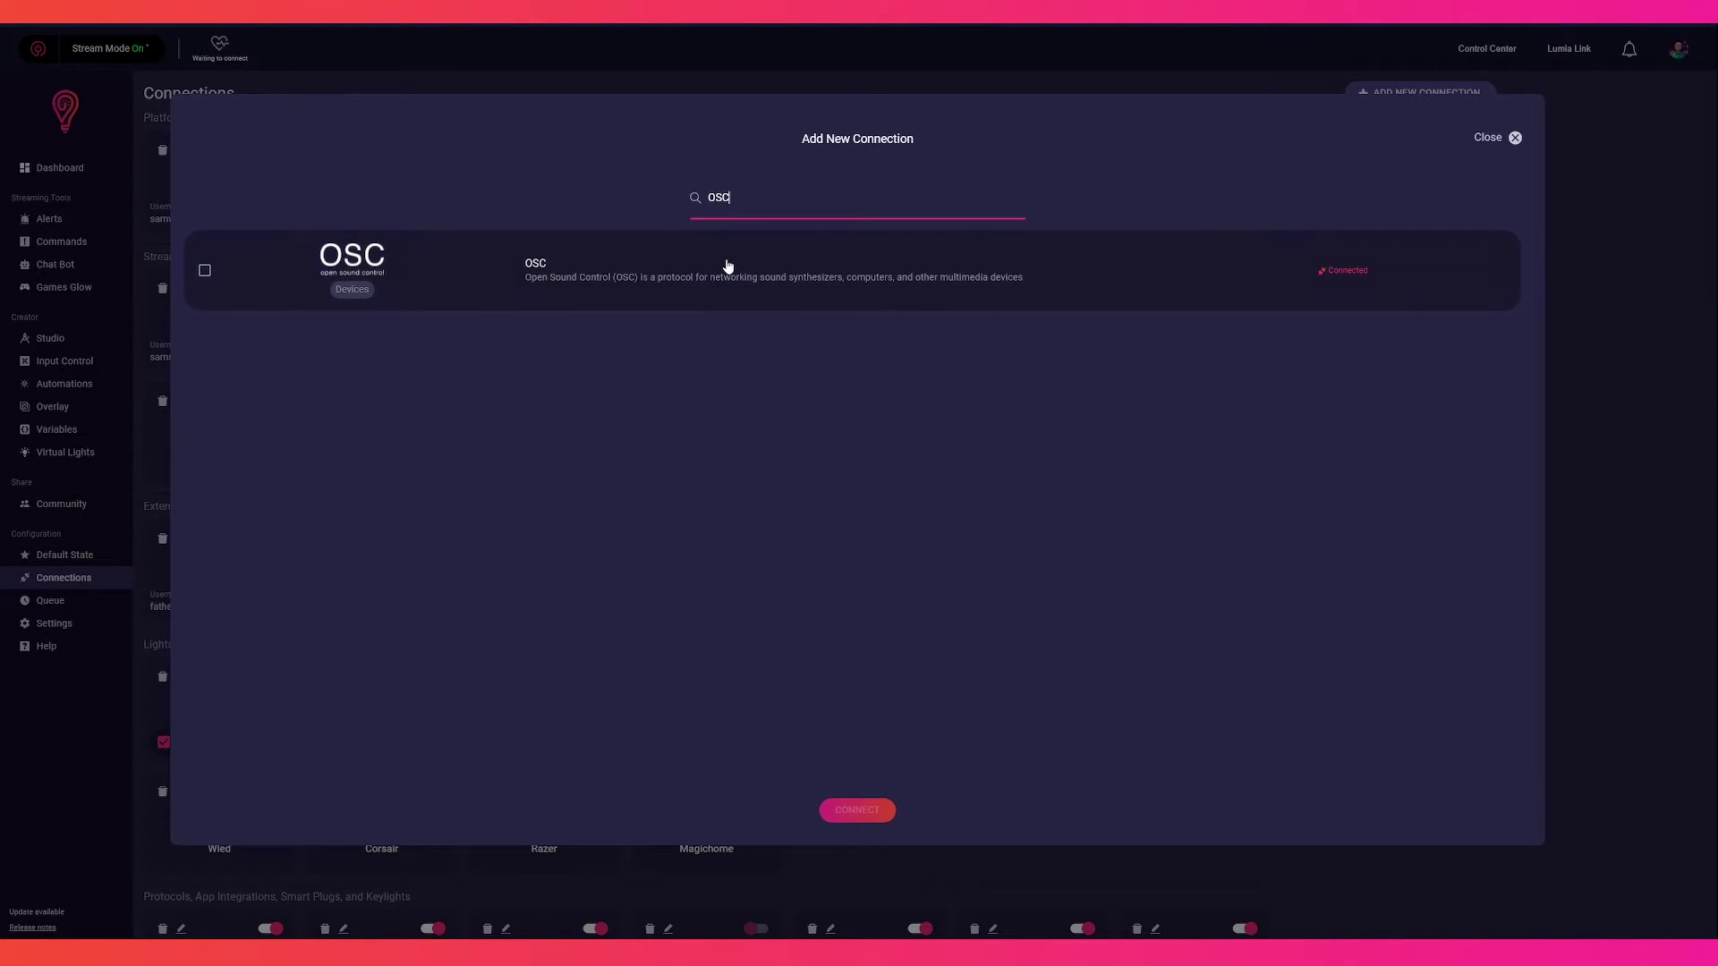
pyautogui.click(728, 269)
# Add an OSC device named 'Osc to Companion' on port 12321 and finish the connection setup.
pyautogui.click(841, 810)
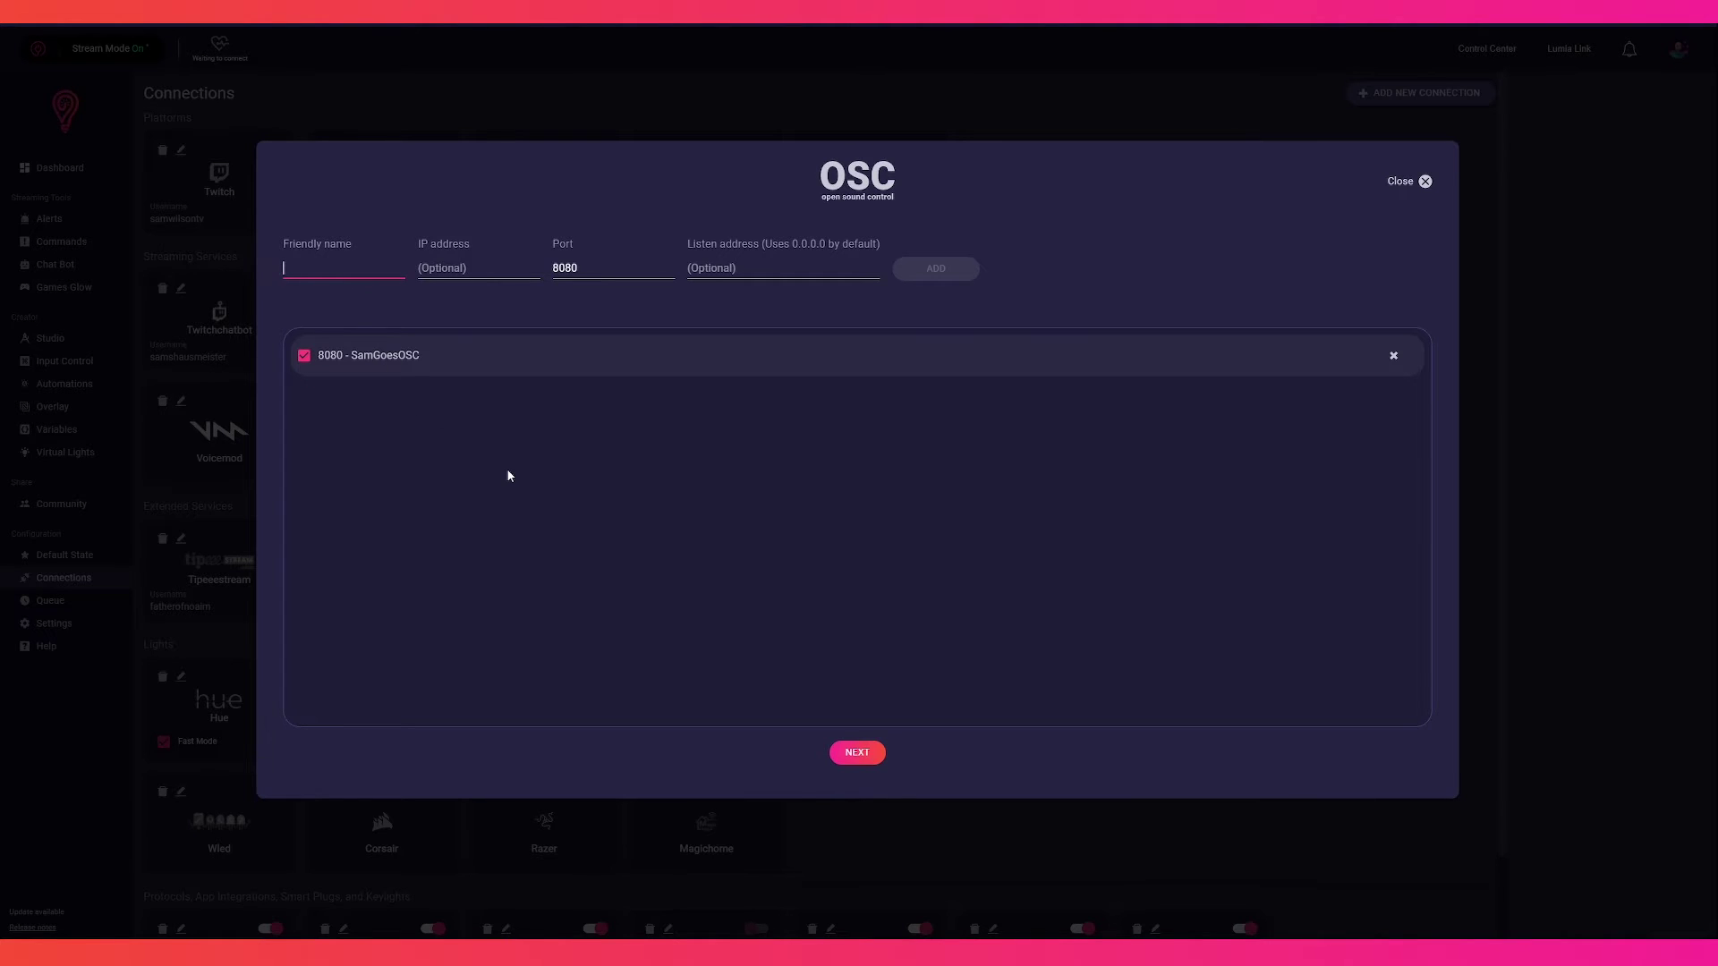
pyautogui.write('Osc t')
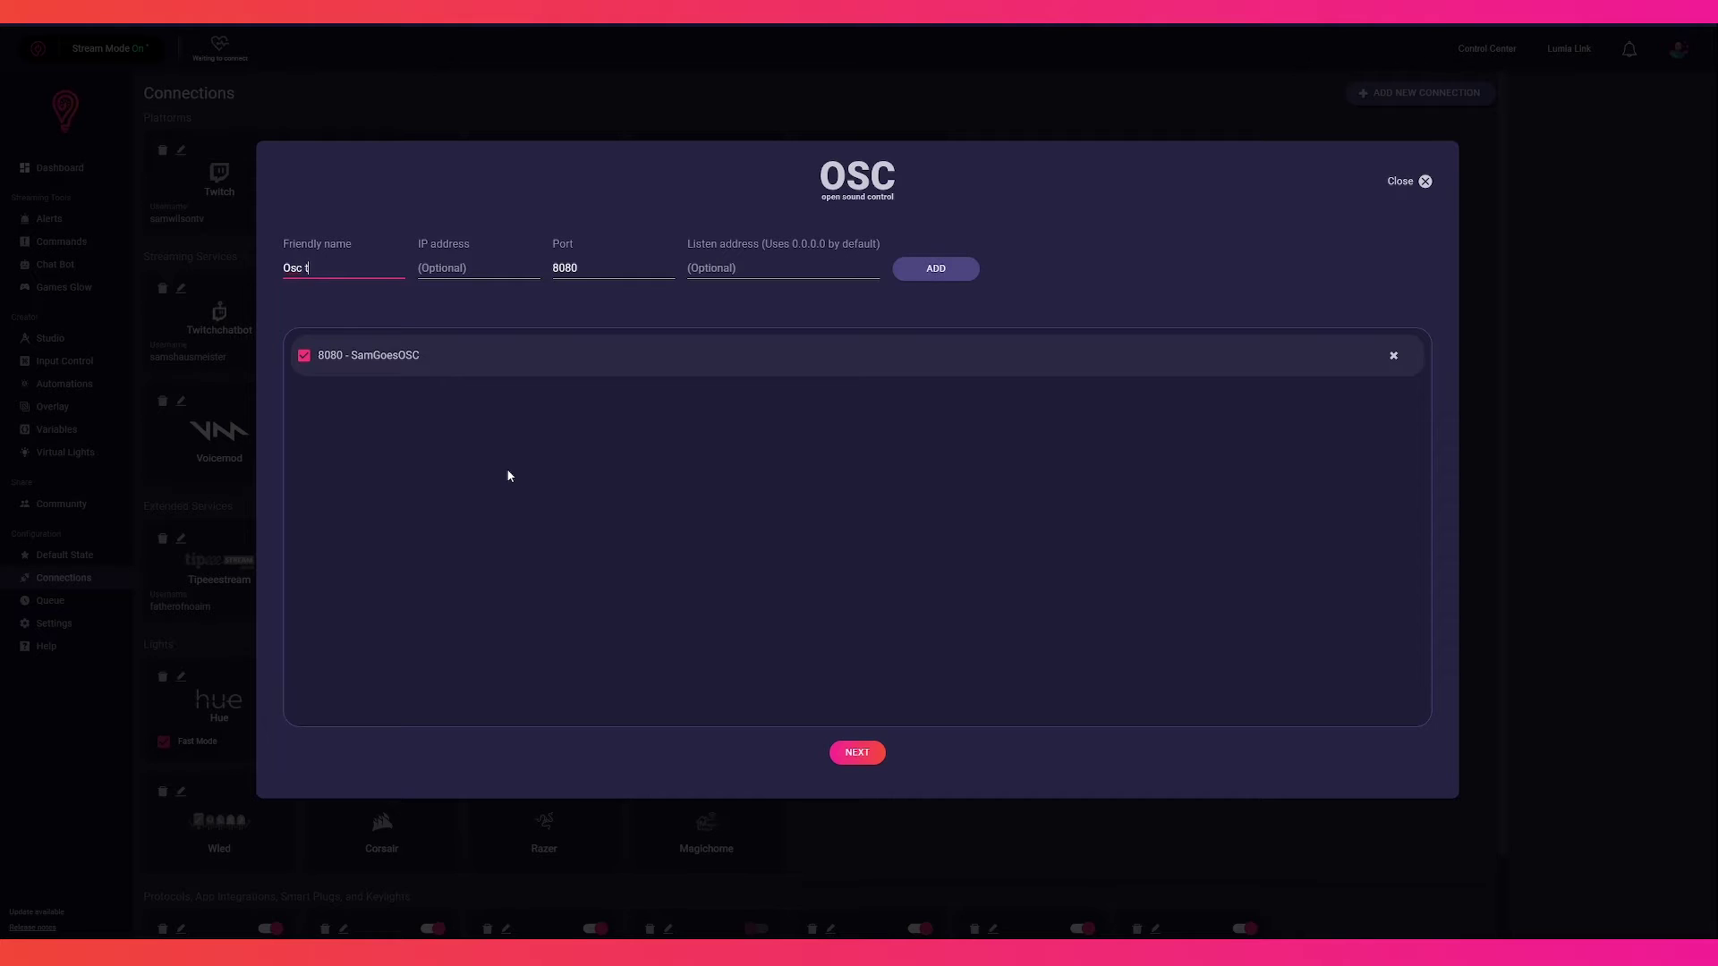
pyautogui.write('o Companion')
pyautogui.click(578, 272)
pyautogui.doubleClick(578, 273)
pyautogui.write('12321')
pyautogui.click(940, 273)
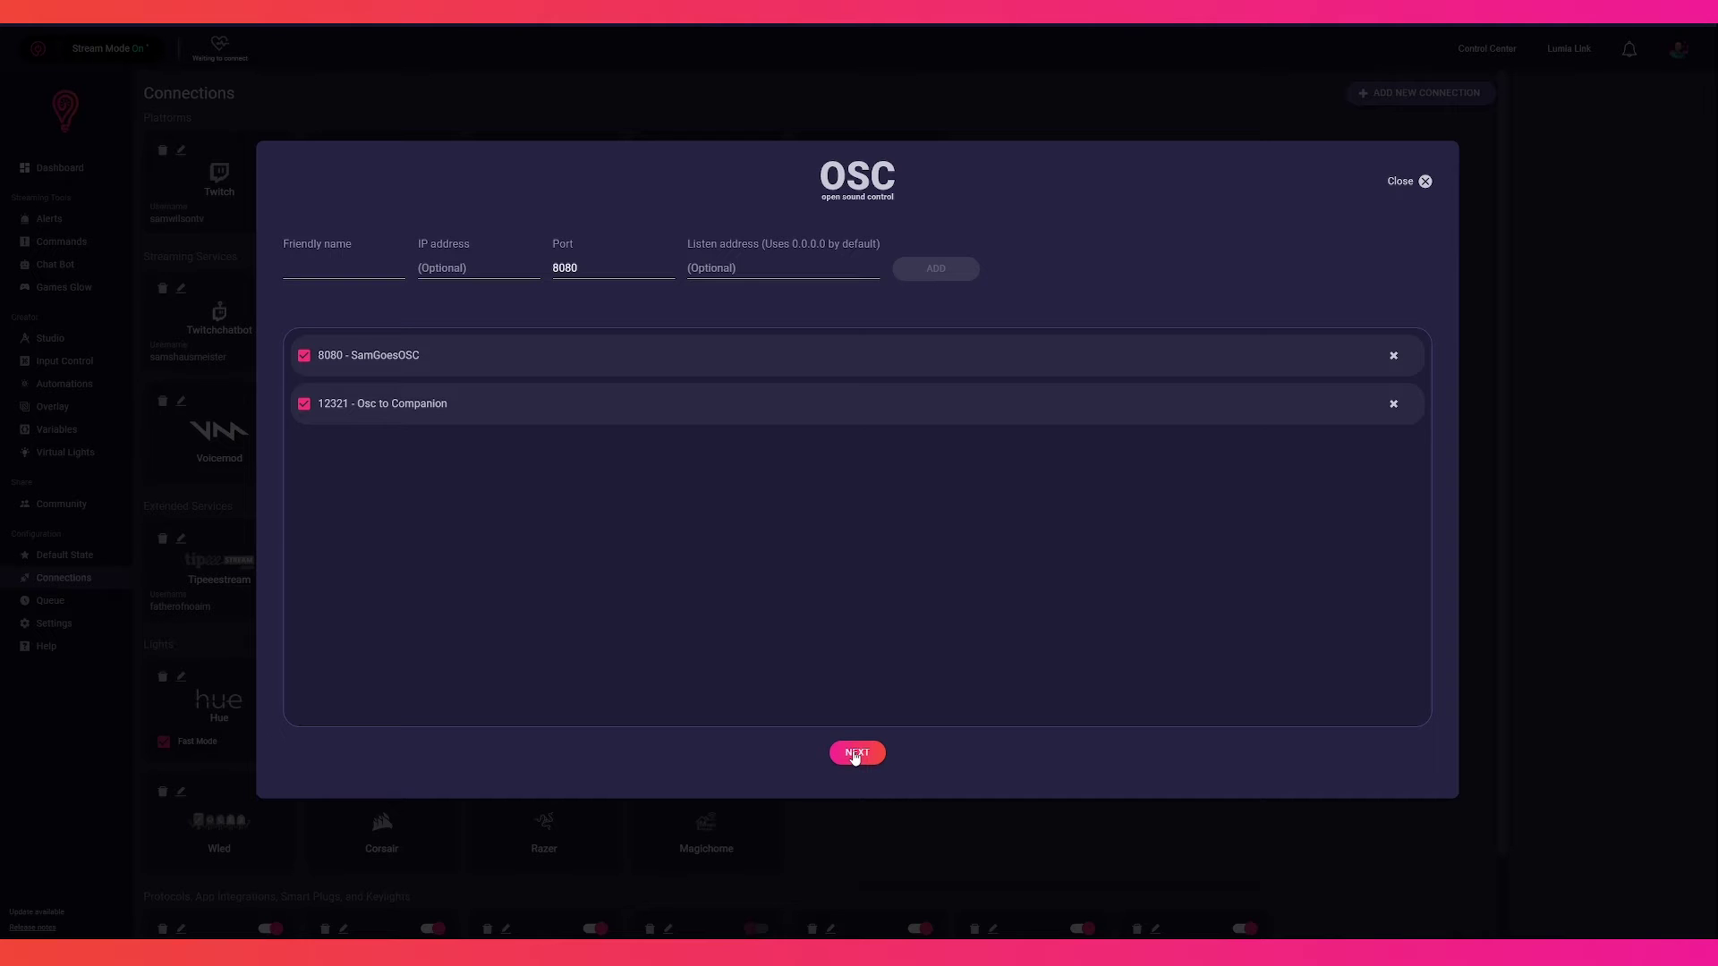
pyautogui.click(855, 754)
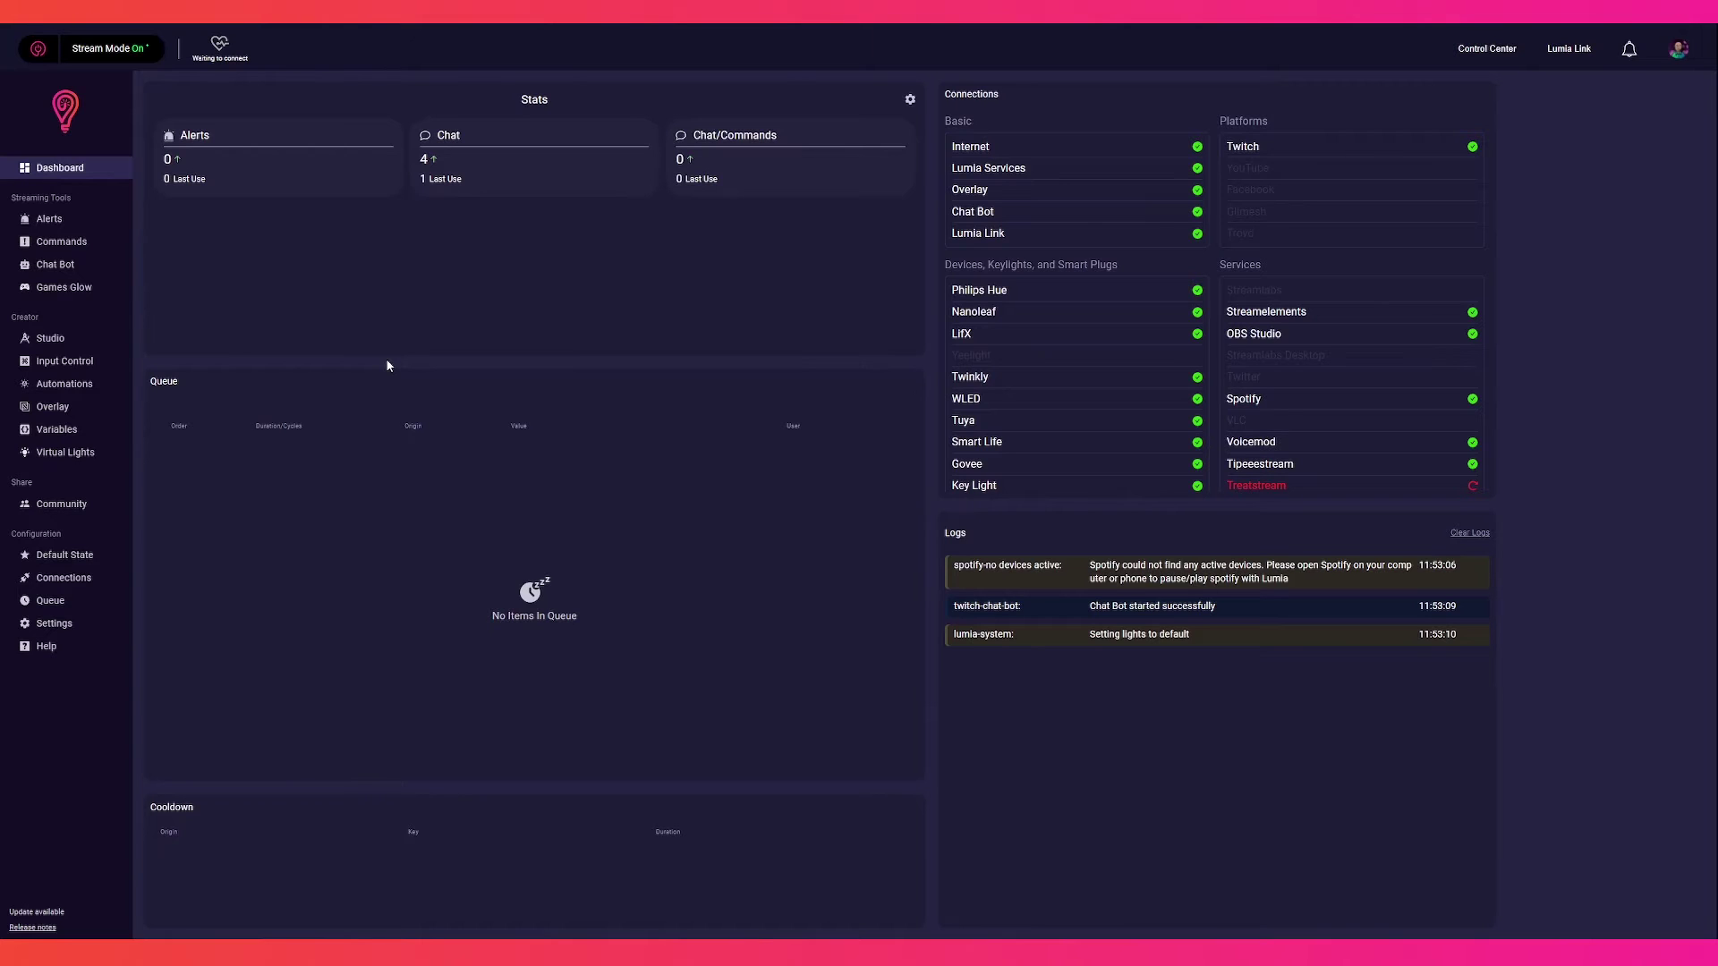
# Create a chat command named 'key light on' with type No Light Change and show its OSC settings.
pyautogui.click(65, 244)
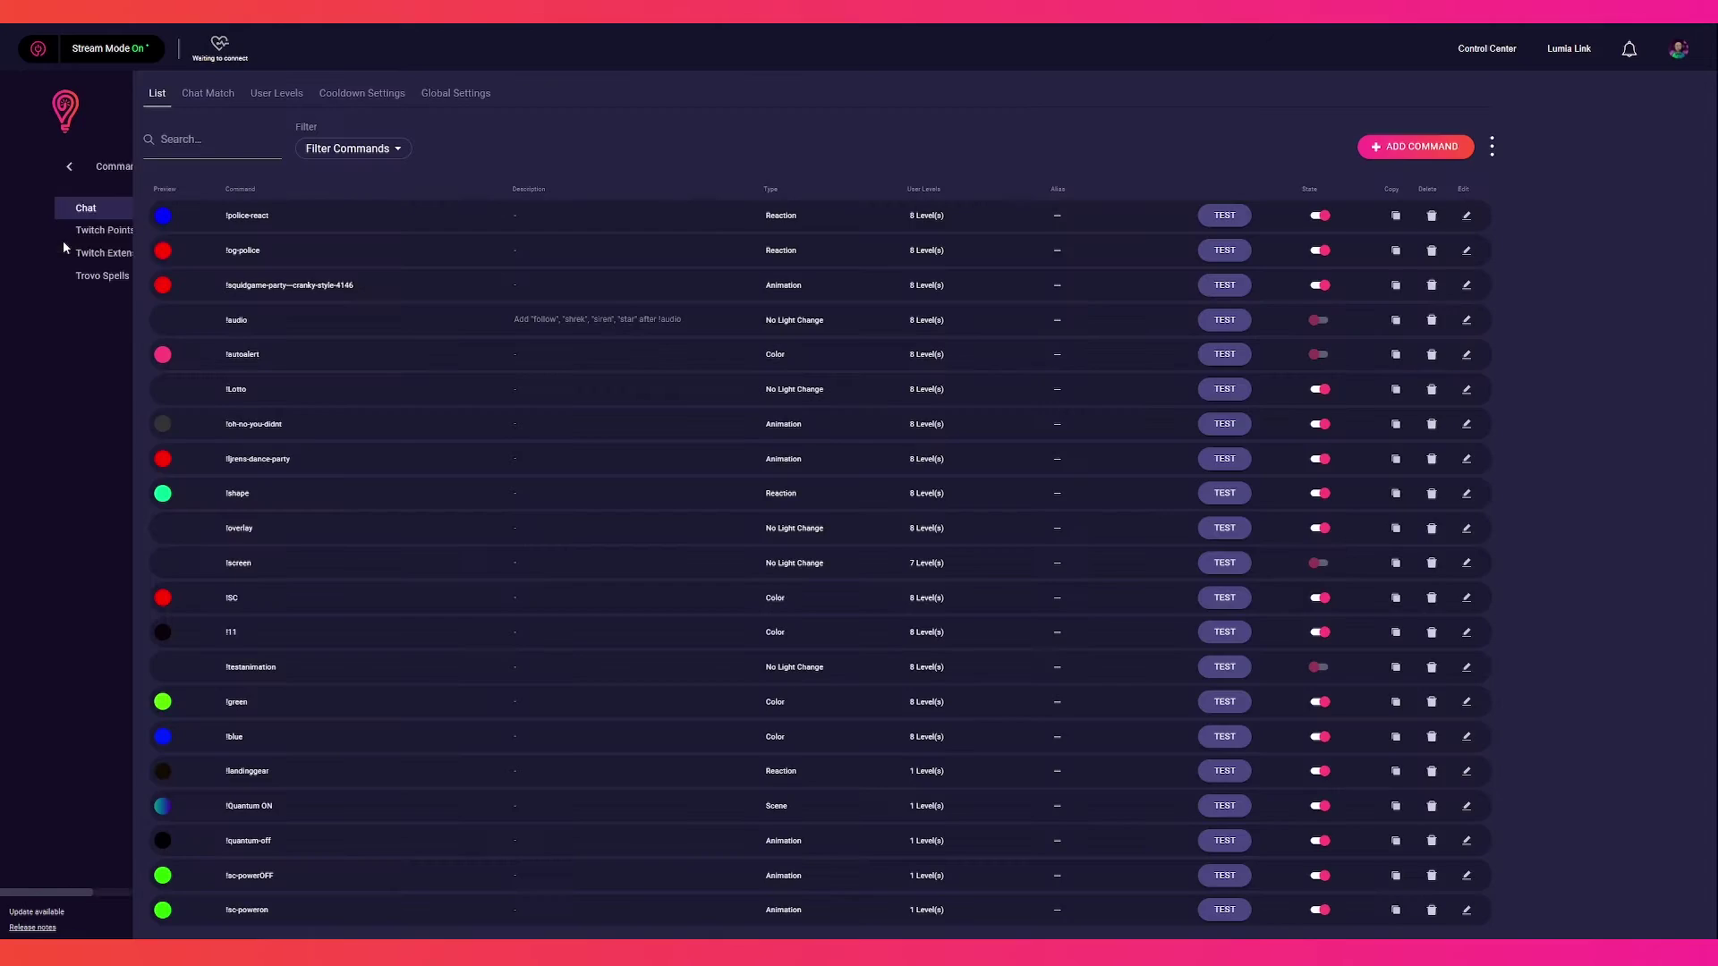
pyautogui.click(1378, 146)
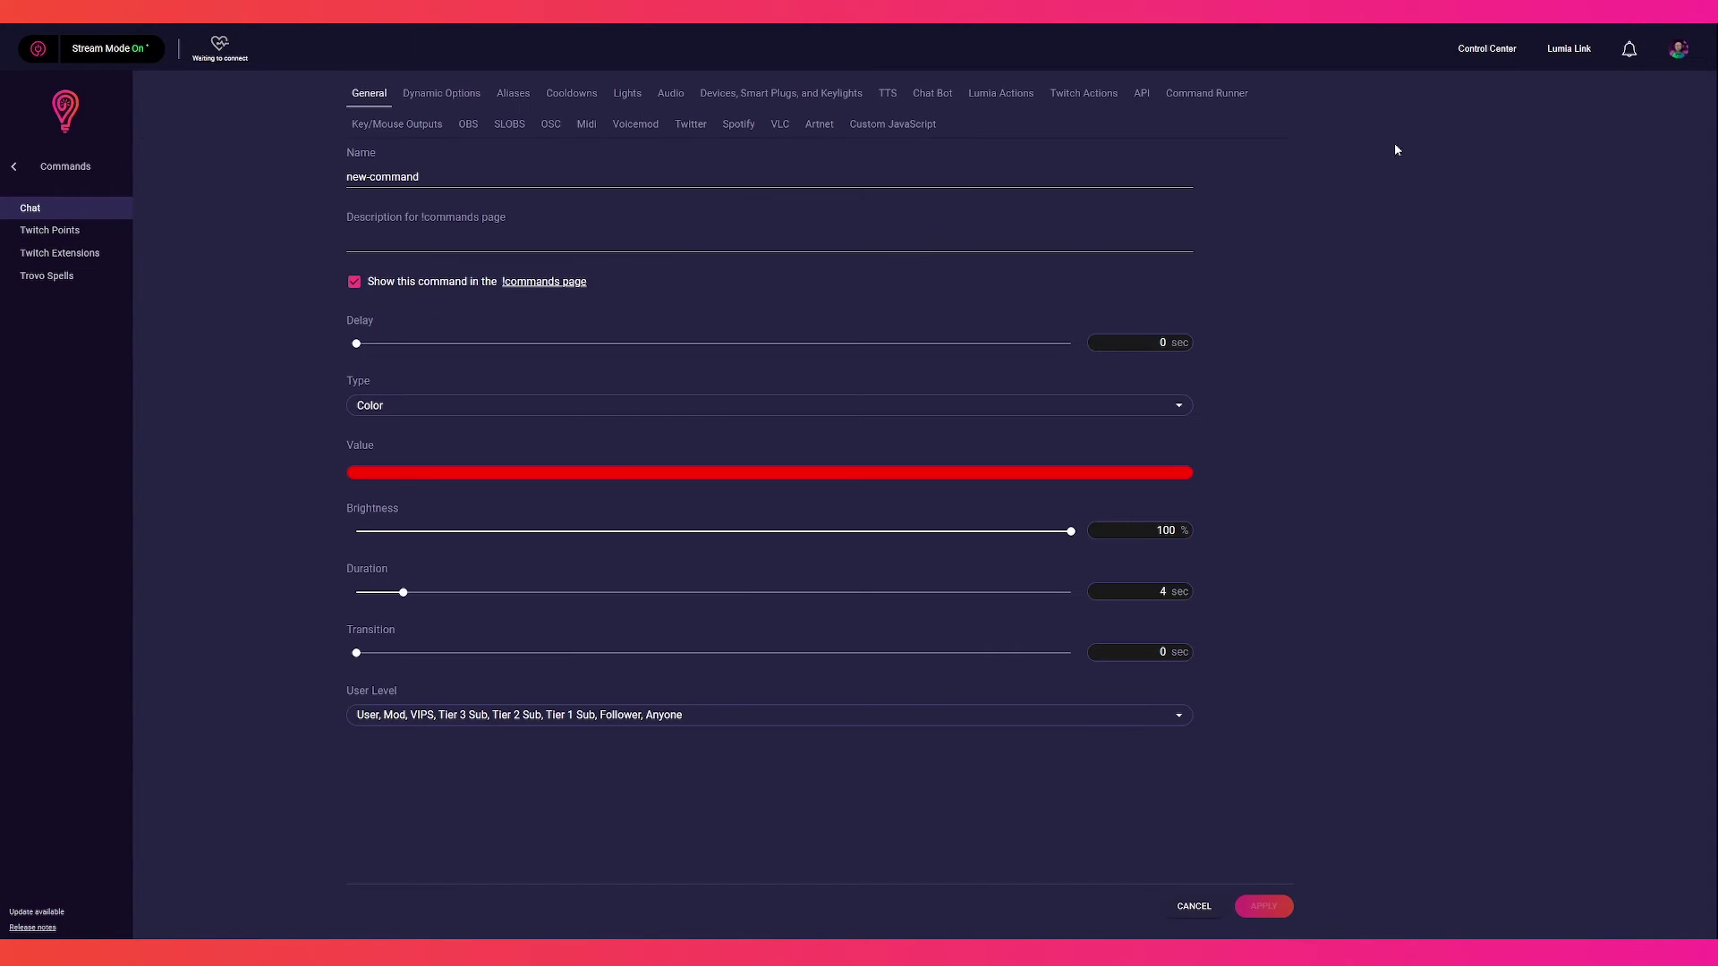
pyautogui.tripleClick(436, 178)
pyautogui.write('key light on')
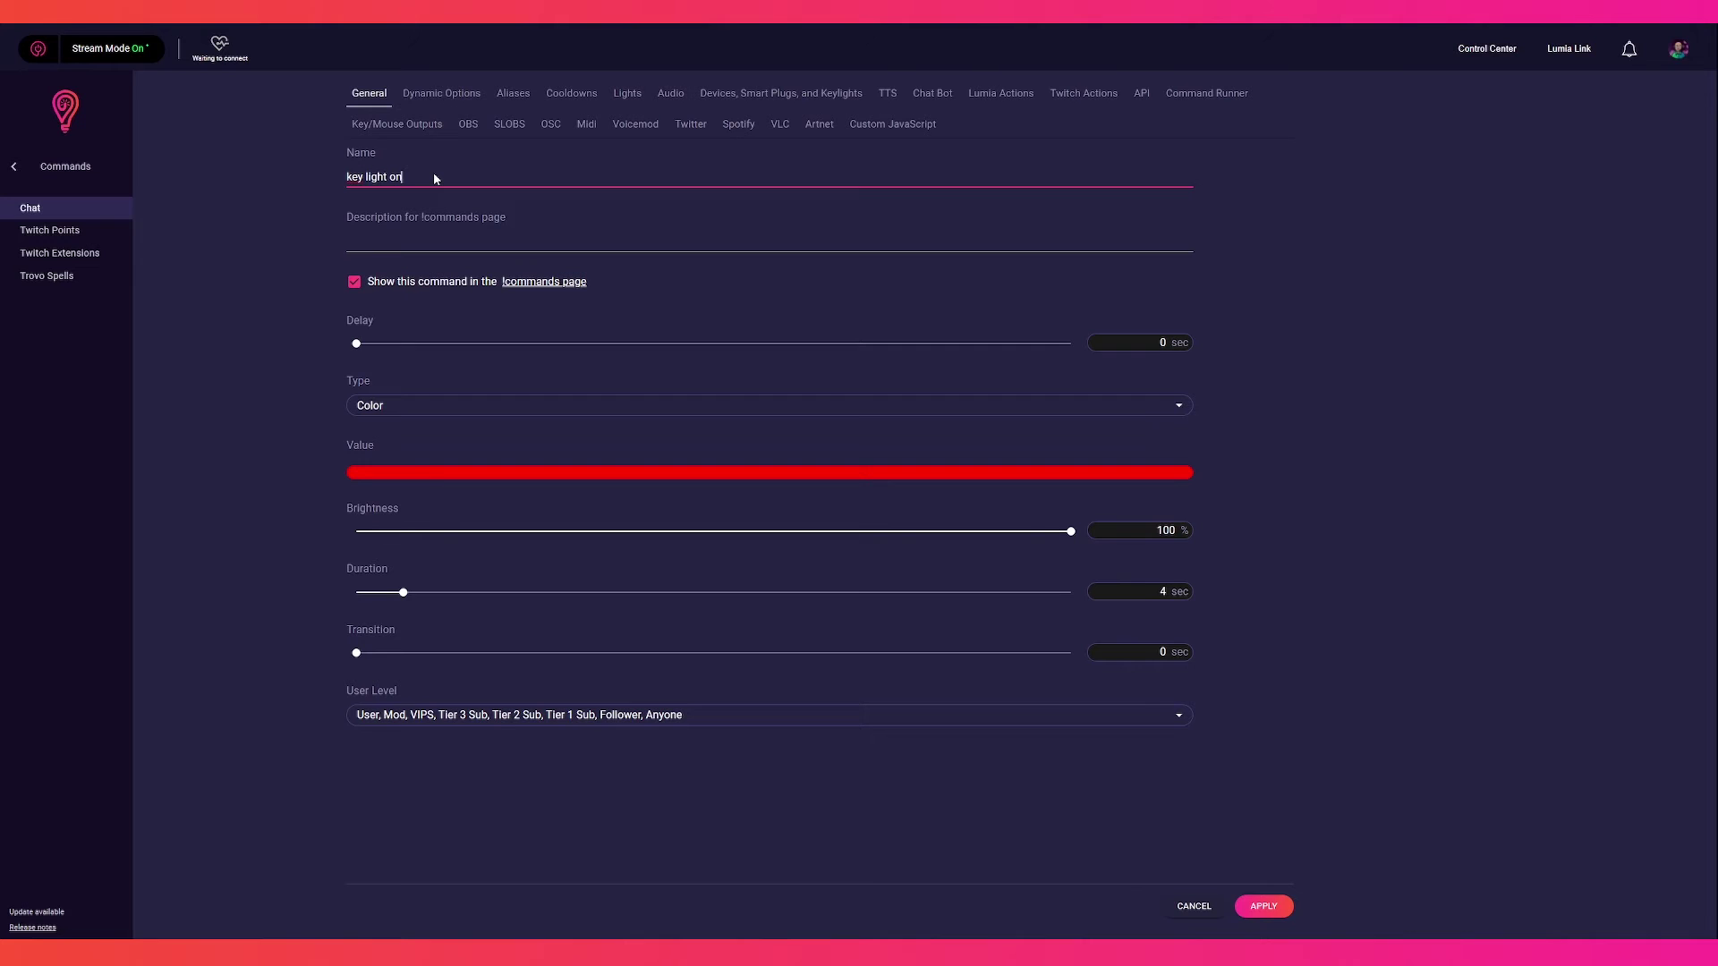
pyautogui.click(452, 407)
pyautogui.click(457, 404)
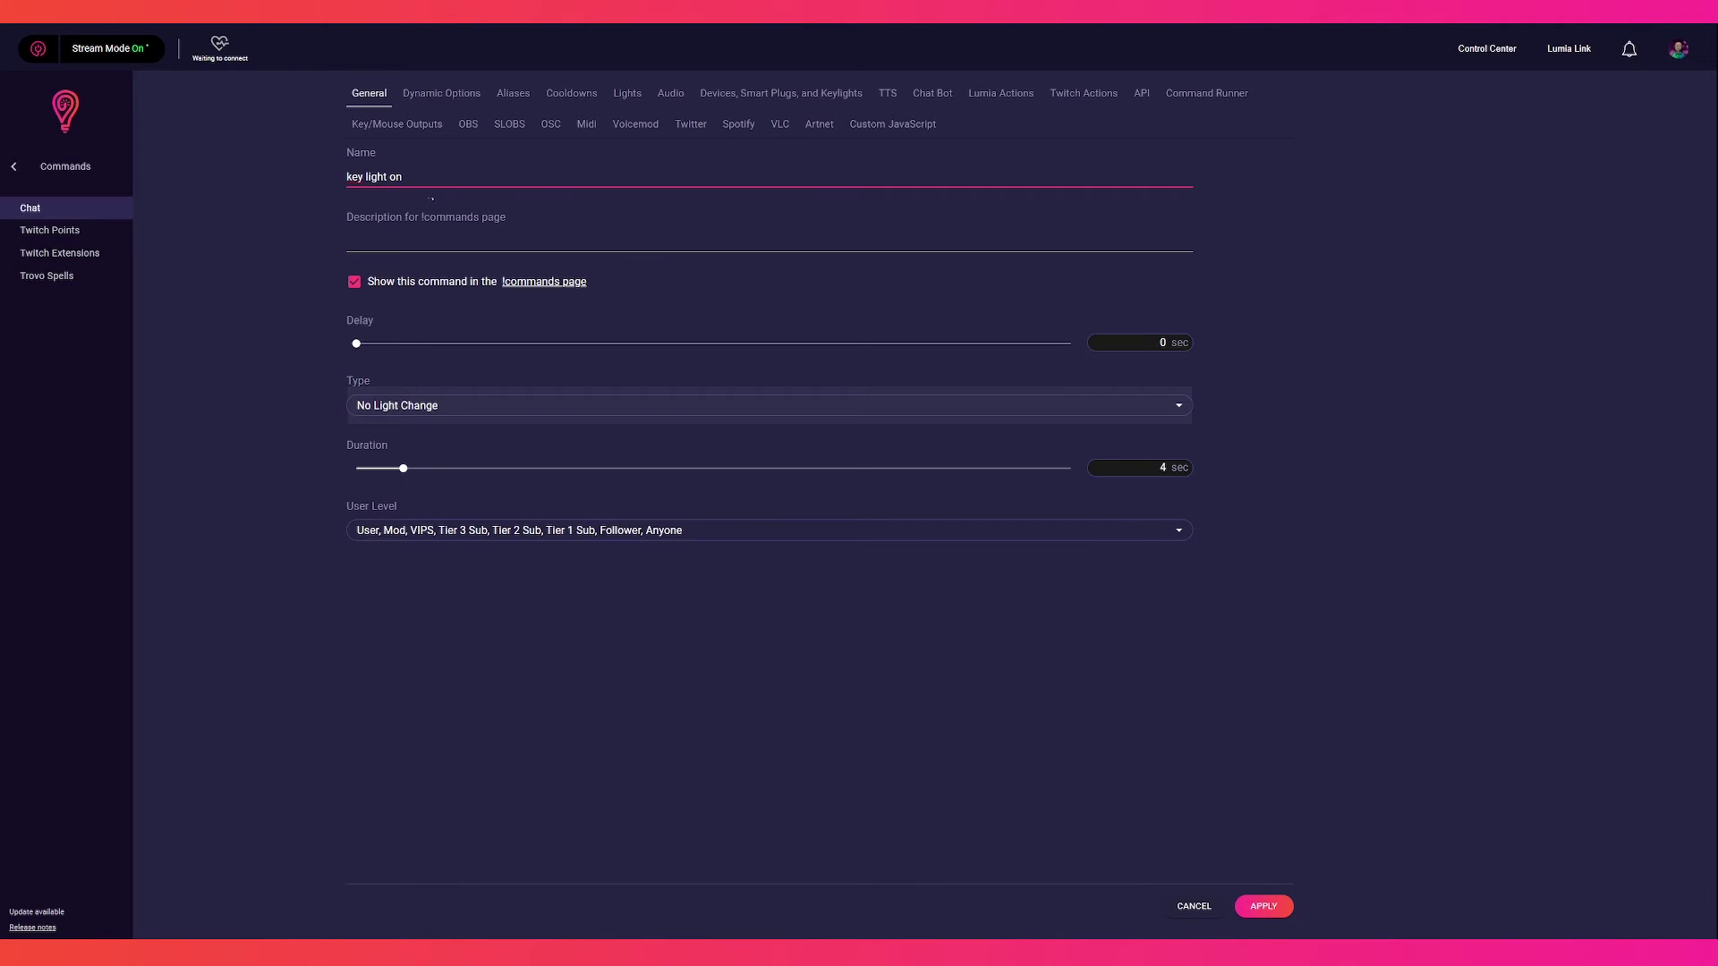
pyautogui.click(549, 126)
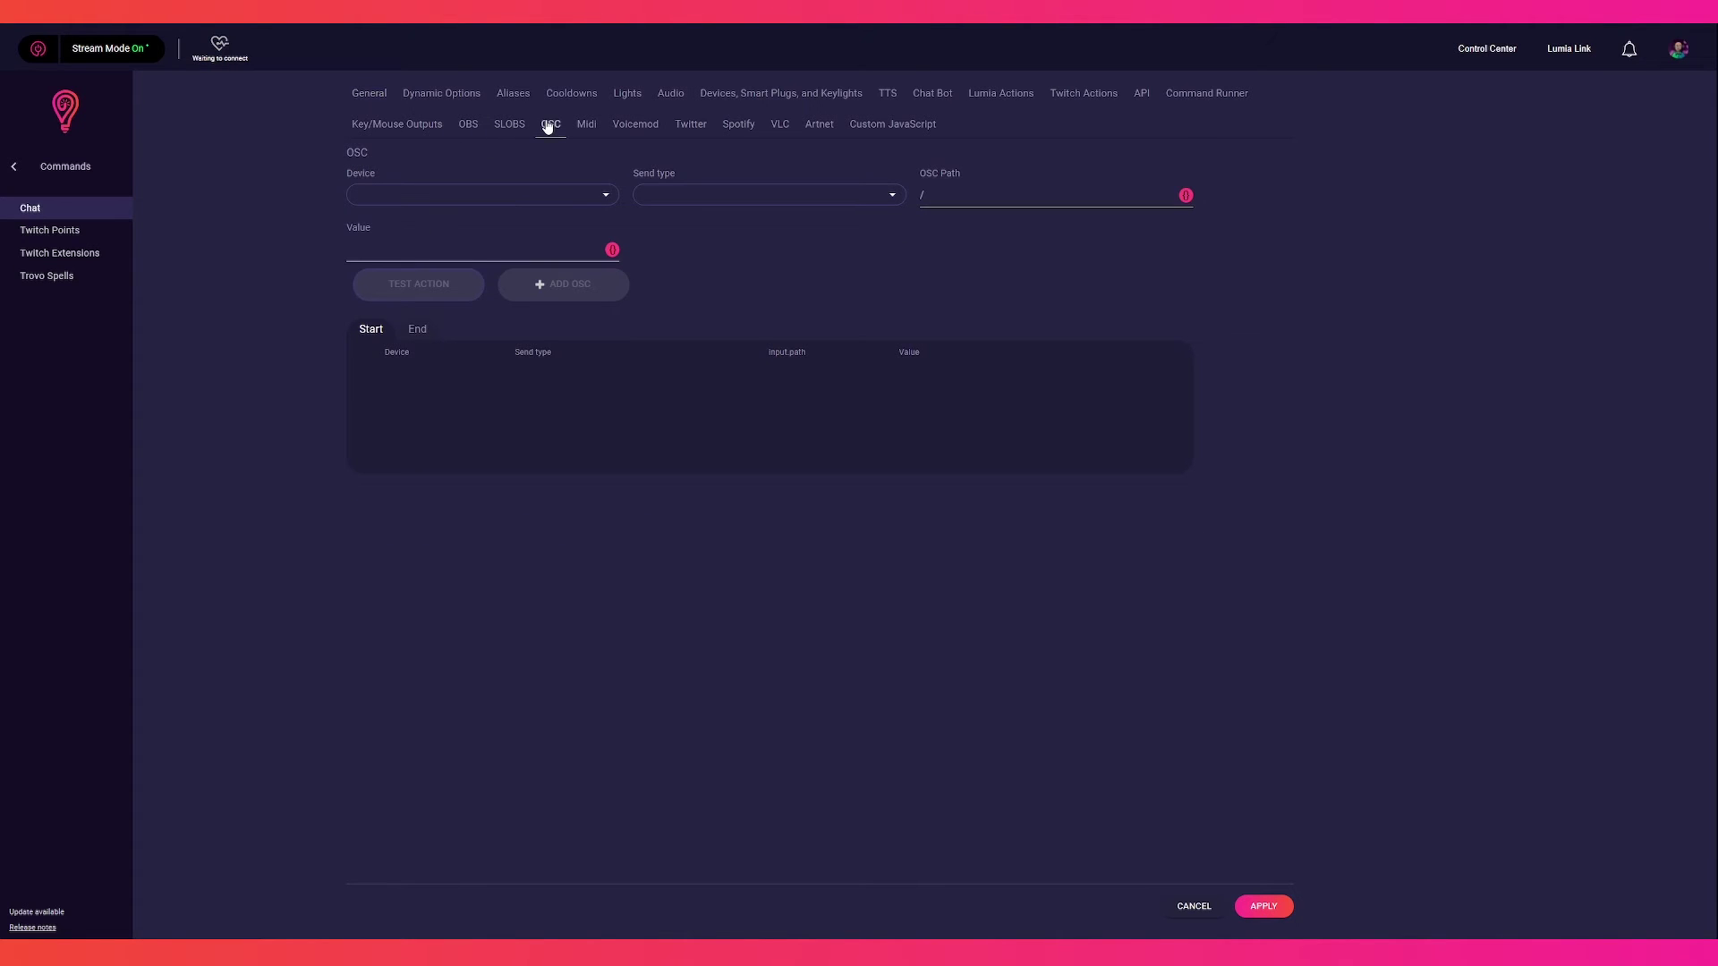
# Add an OSC action sending /press/bank/1/2 as a String to Osc To Companion, then apply.
pyautogui.click(598, 195)
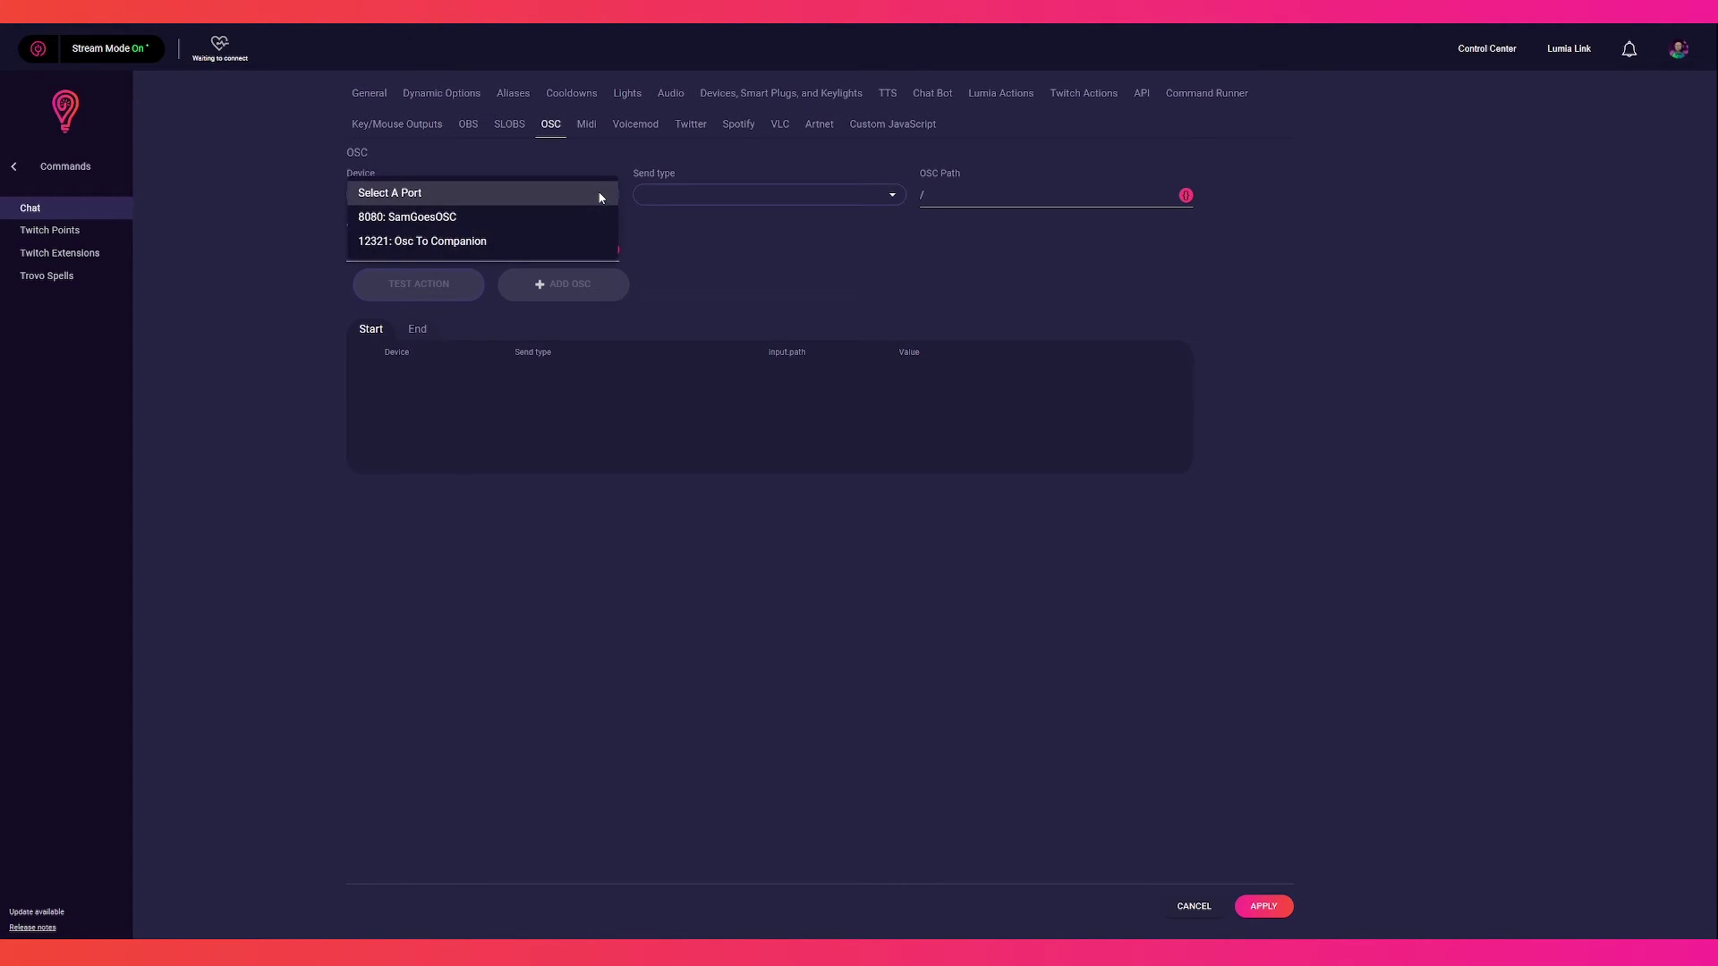
pyautogui.click(553, 243)
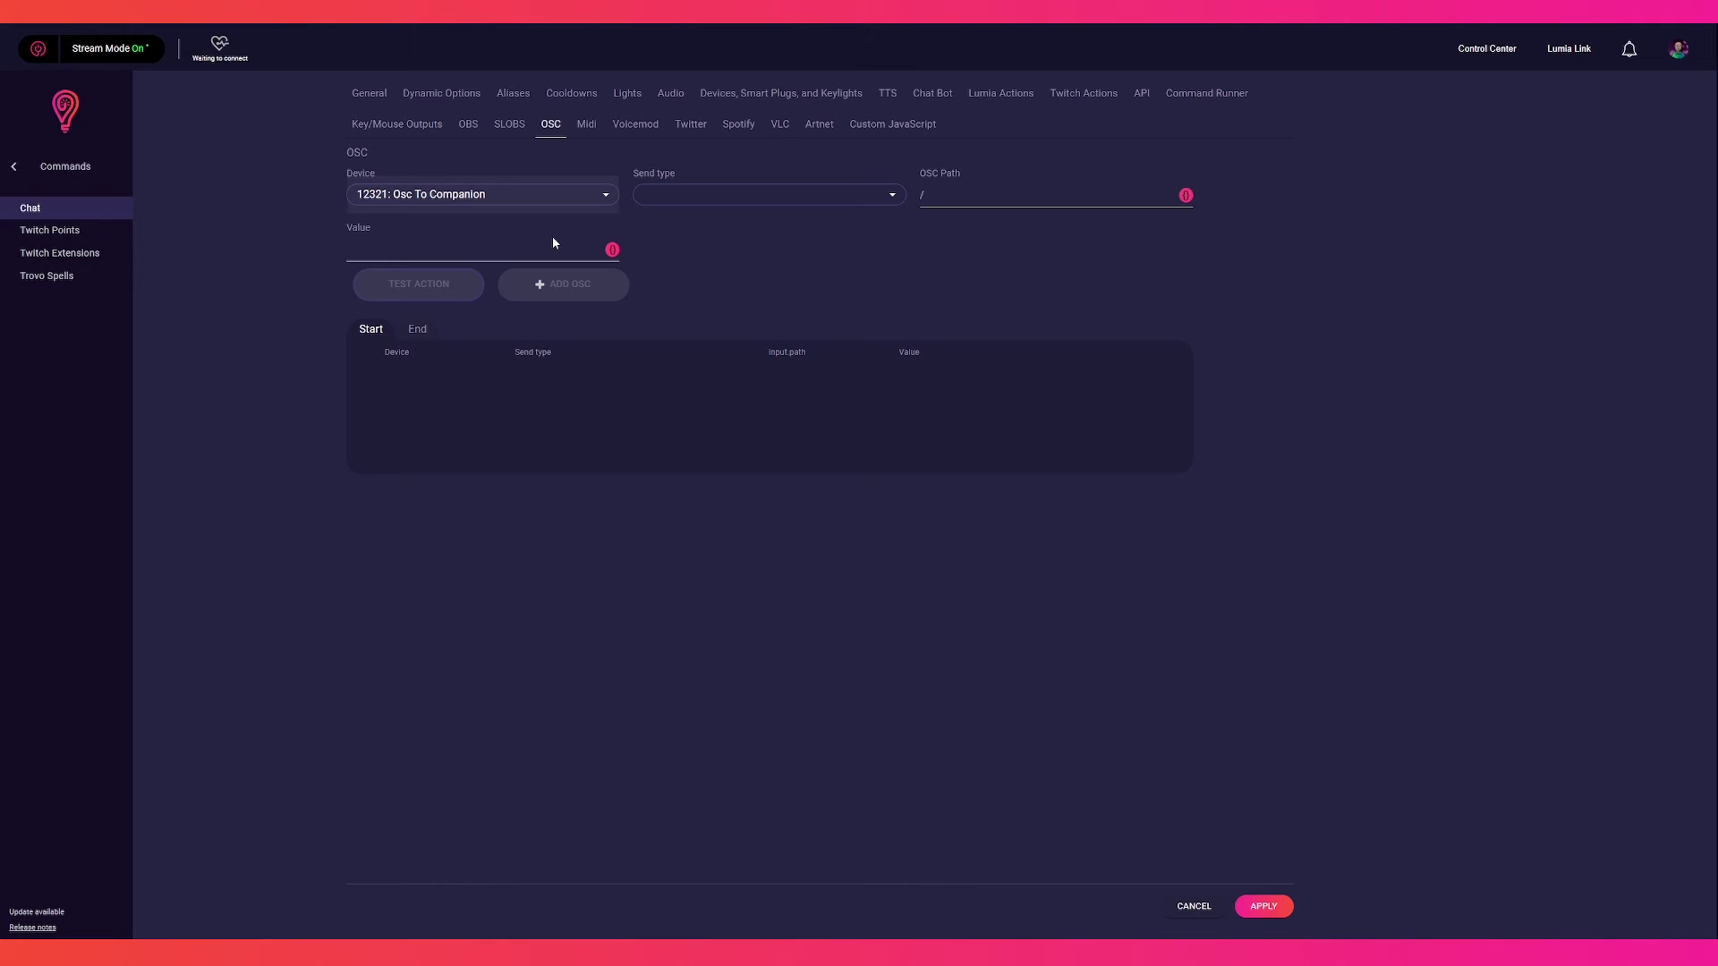
pyautogui.click(755, 196)
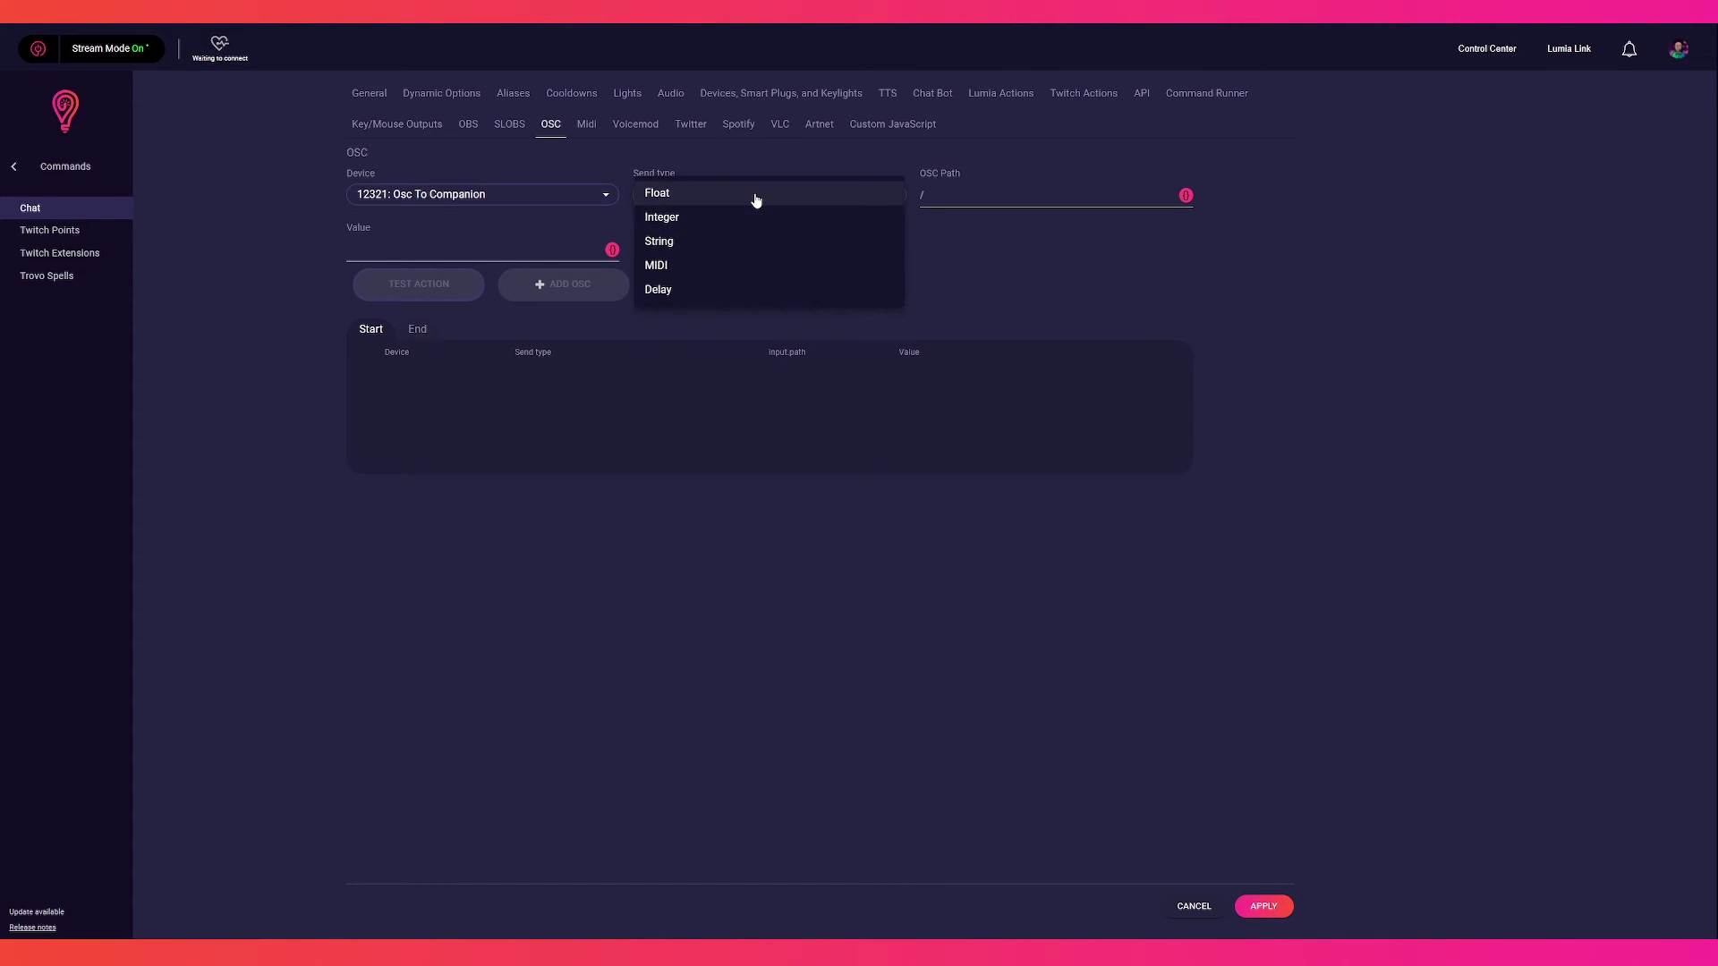
pyautogui.click(748, 241)
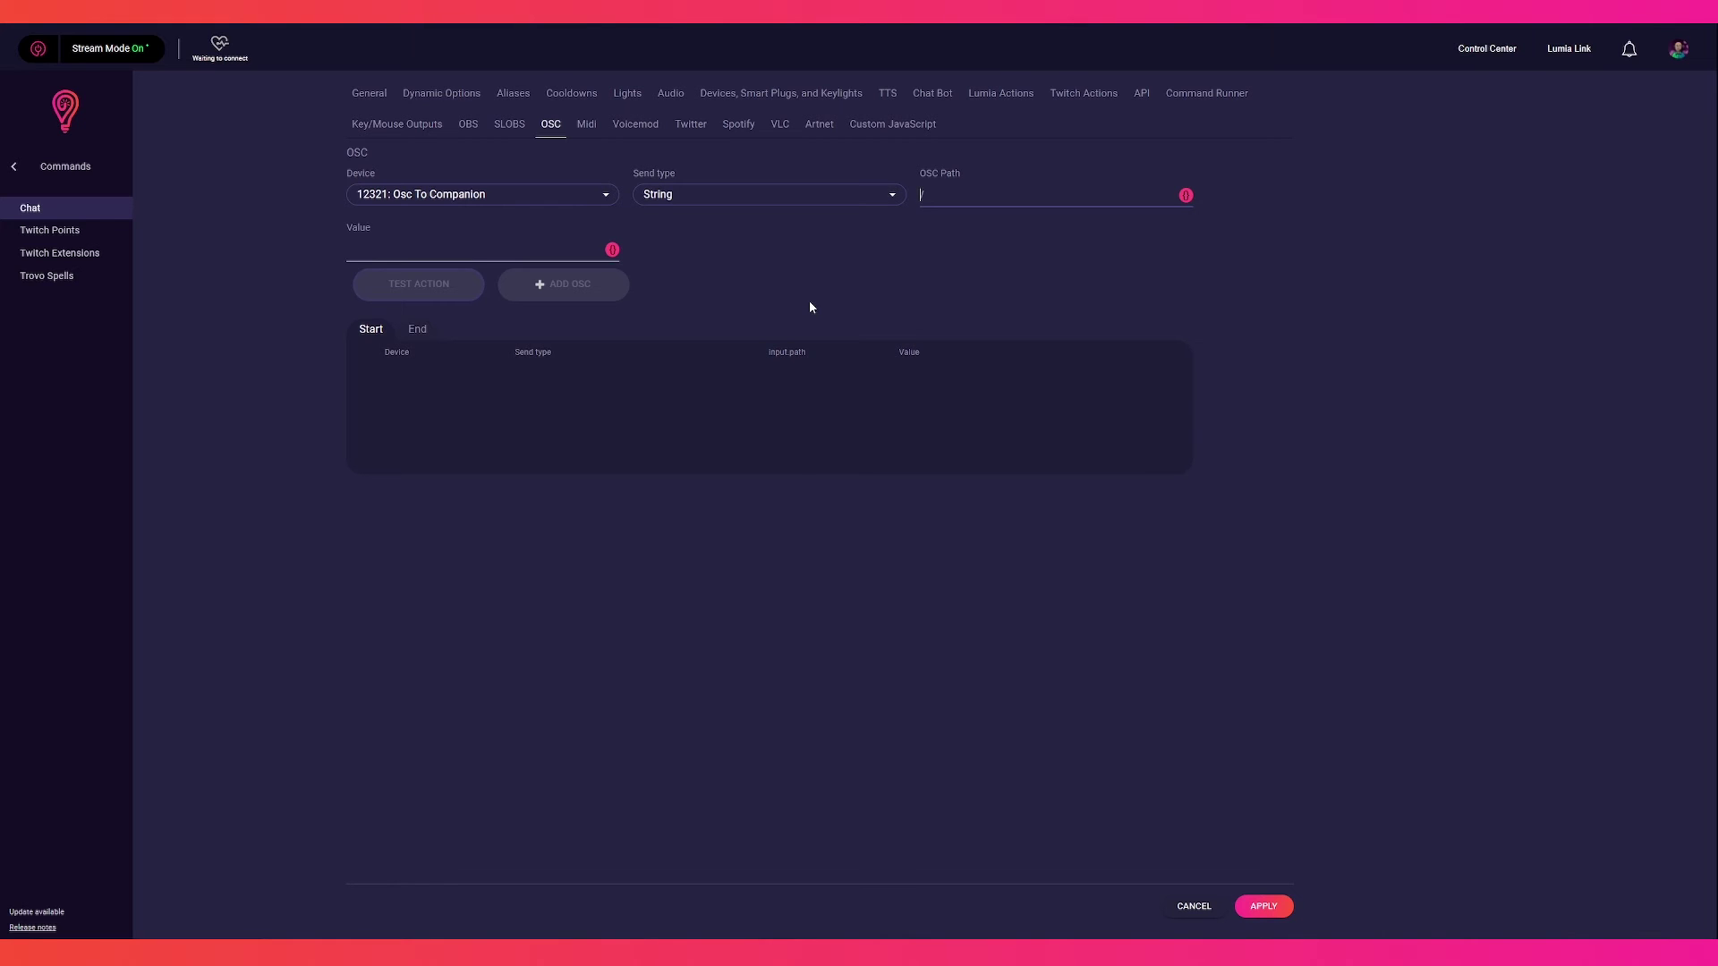
pyautogui.write('/pre')
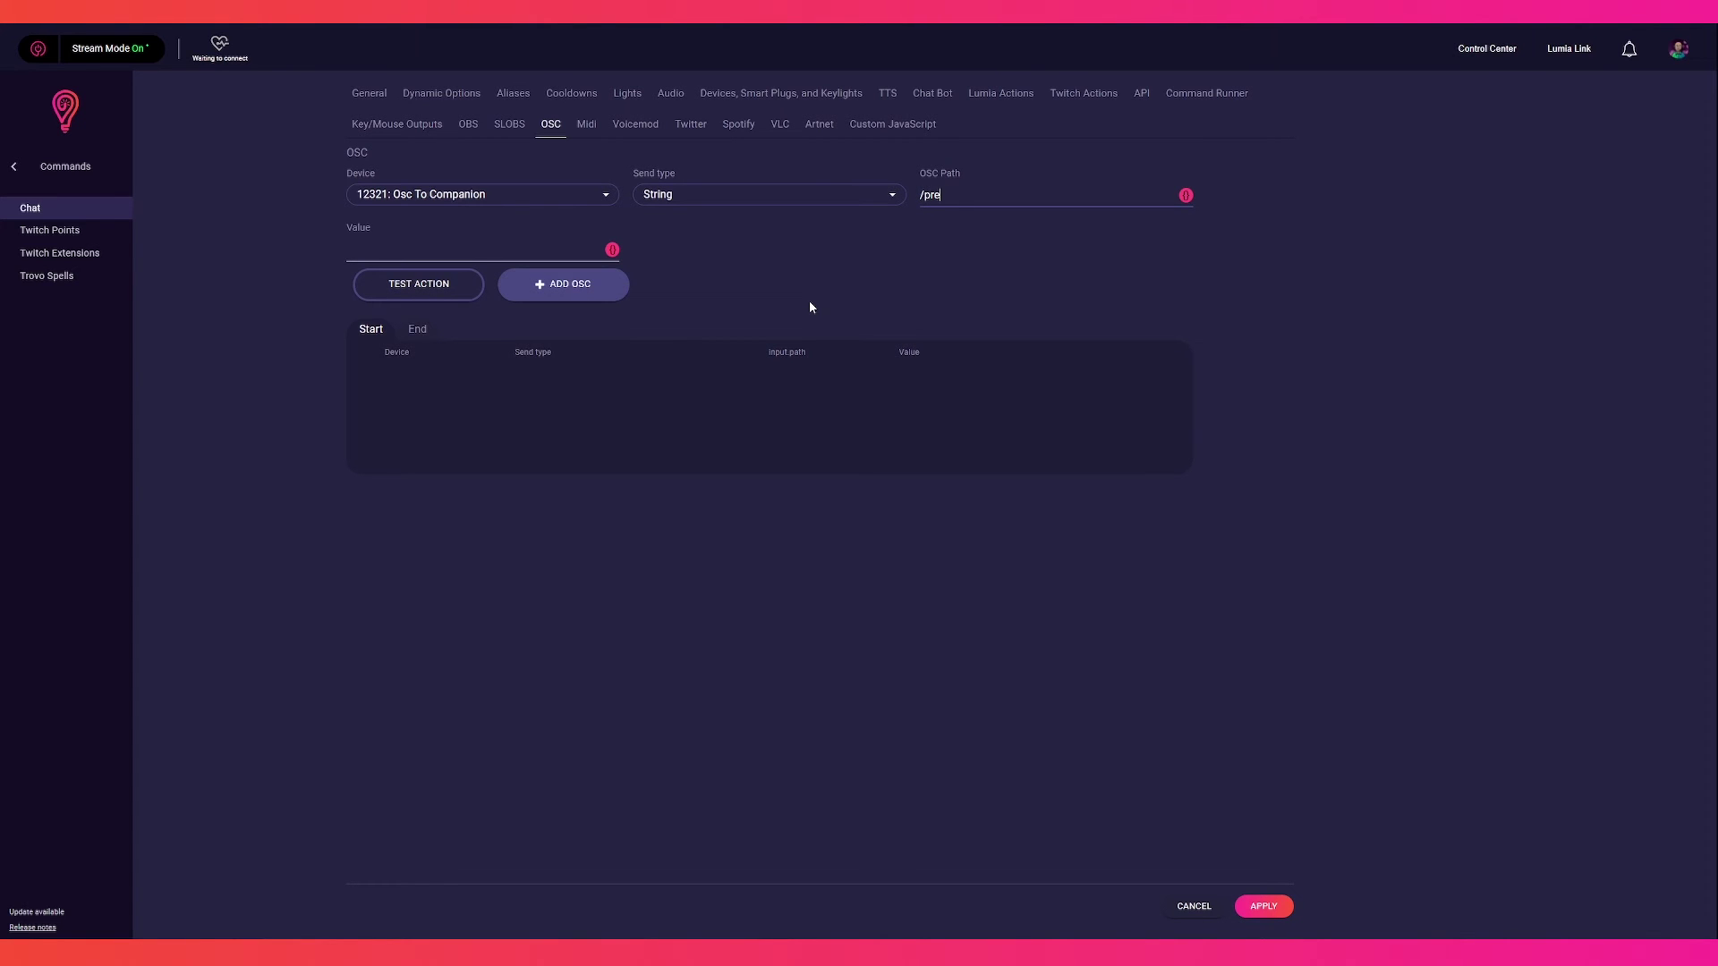
pyautogui.write('ss/bank')
pyautogui.write('/1/')
pyautogui.click(573, 290)
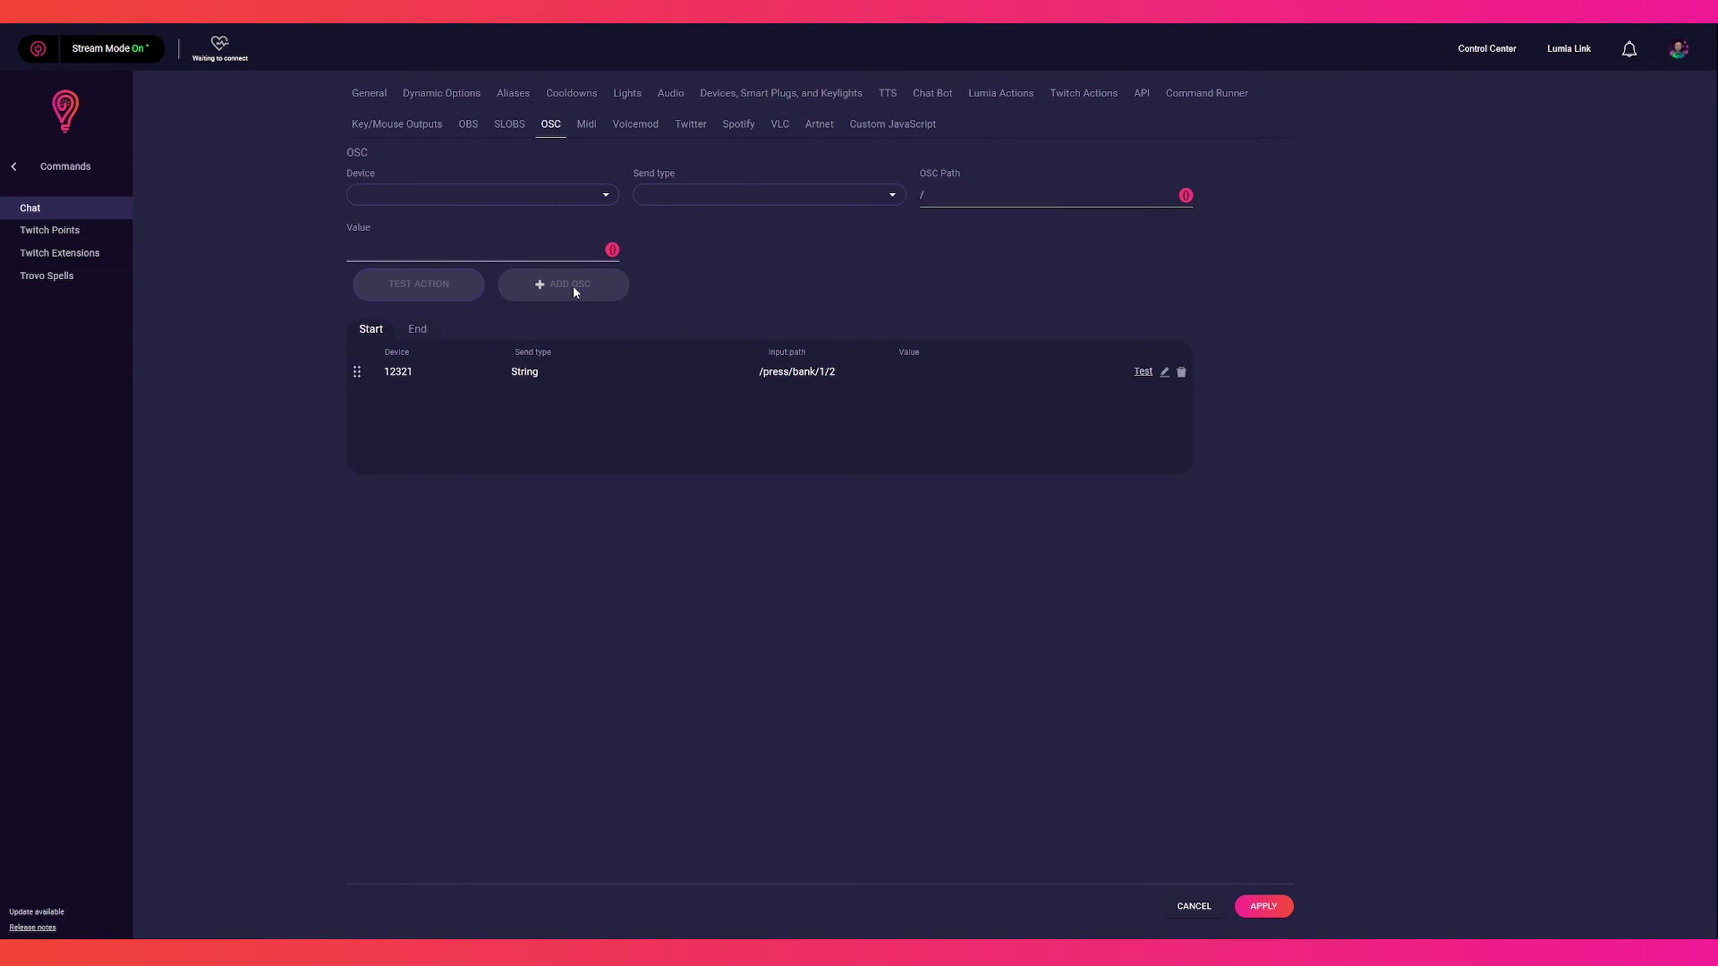
pyautogui.click(1244, 908)
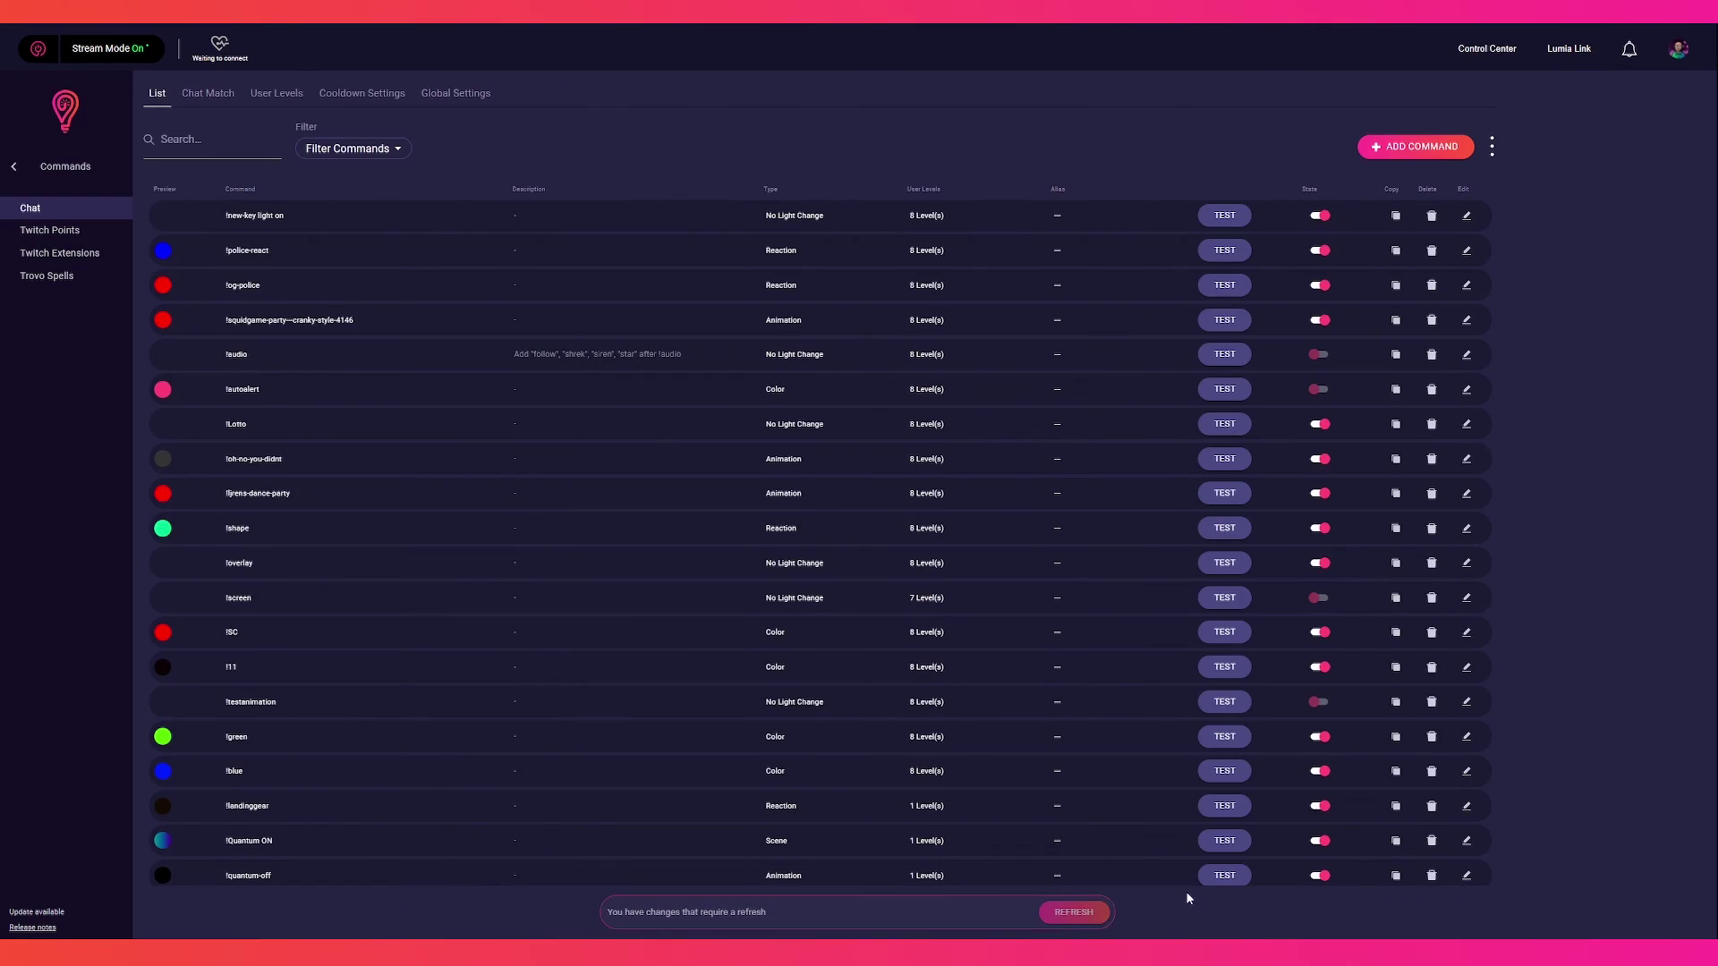
# Post '!key light on' in the Twitch chat to switch on the key light.
pyautogui.click(1093, 917)
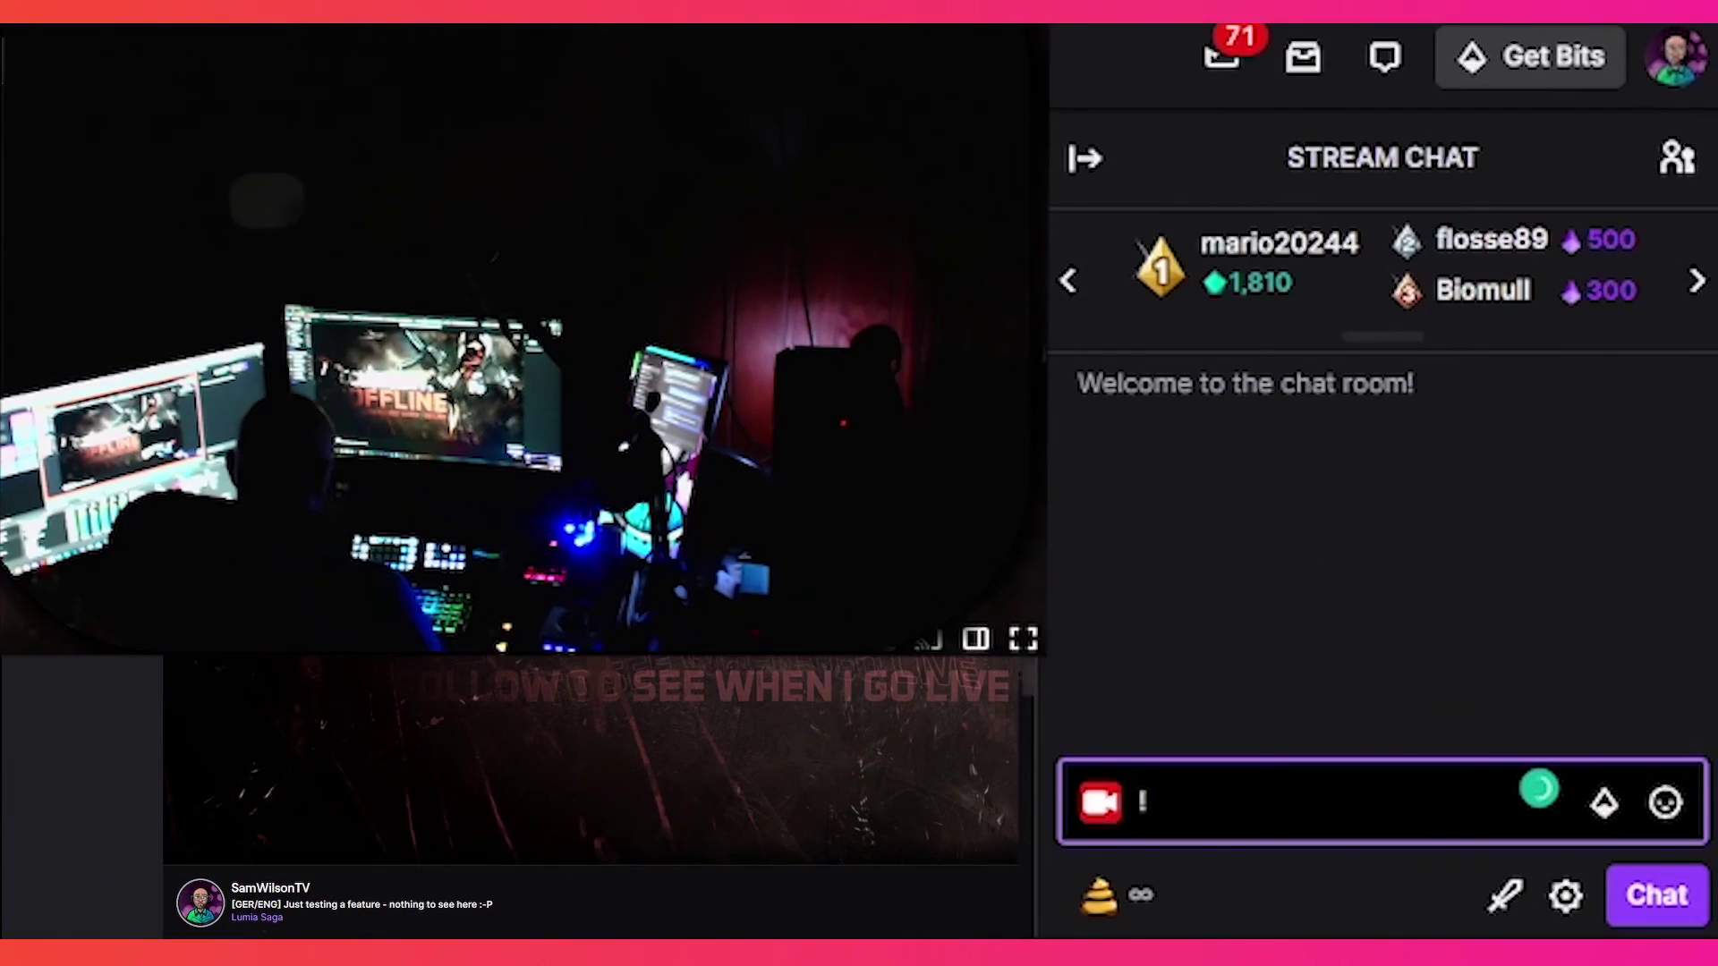
pyautogui.write('ke')
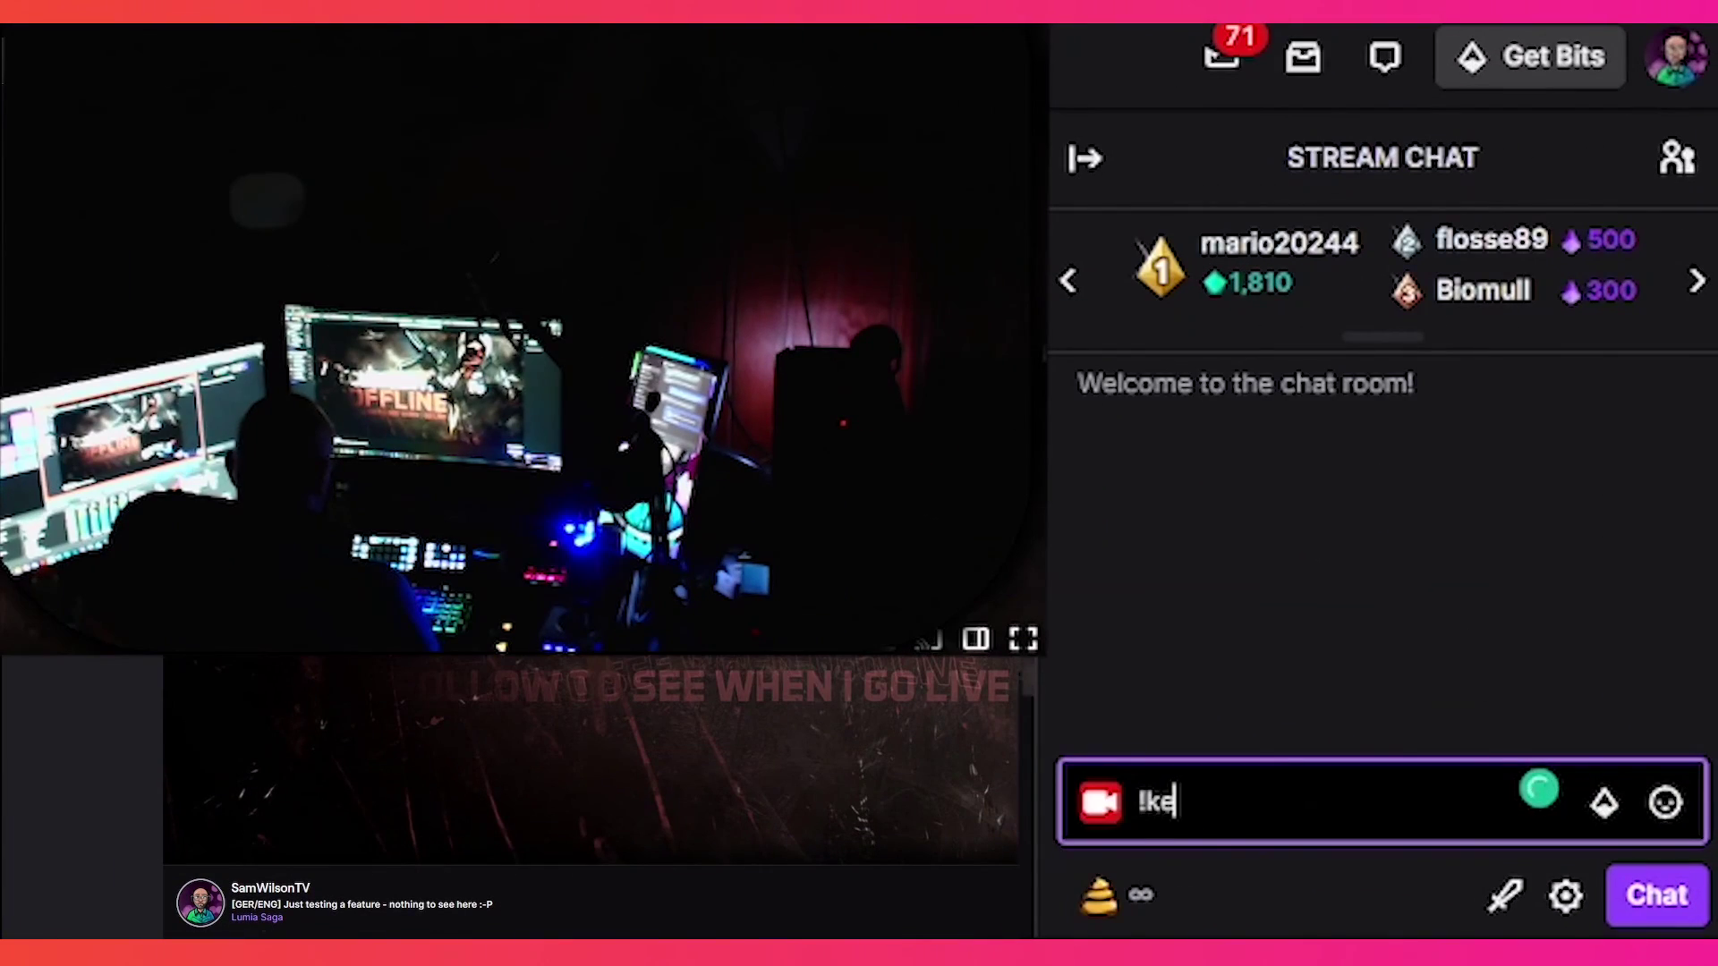
pyautogui.write('y light ic')
pyautogui.press('BackSpace')
pyautogui.press('BackSpace')
pyautogui.press('BackSpace')
pyautogui.write('on')
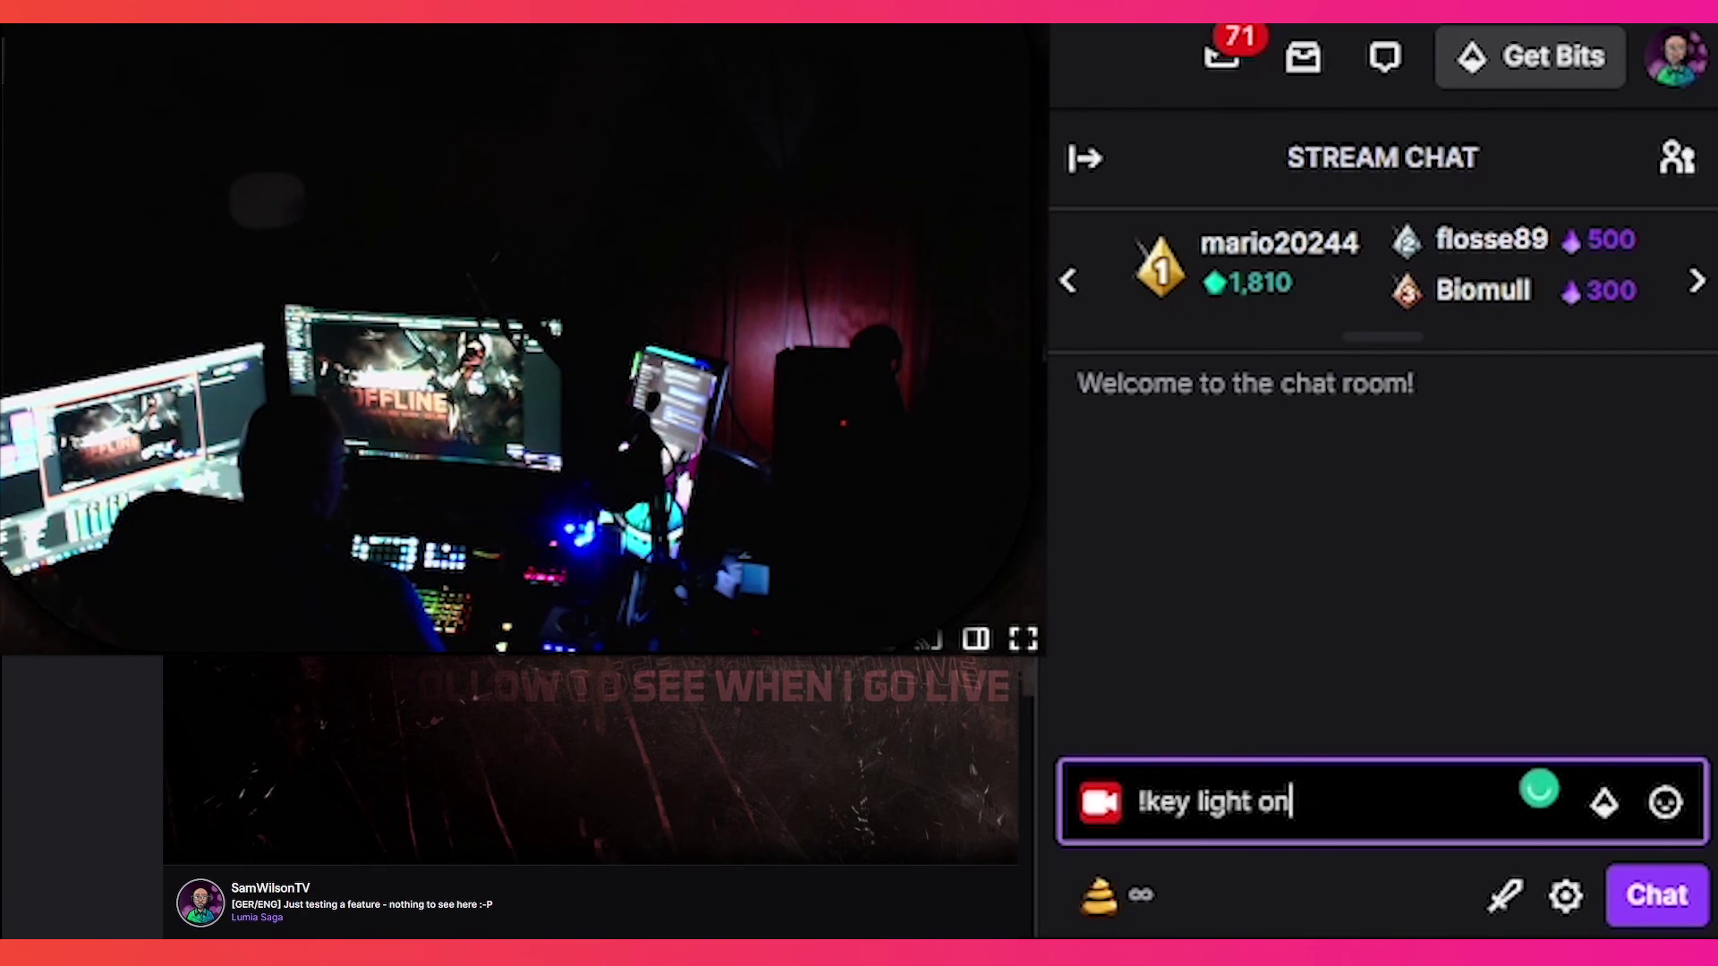
pyautogui.press('Return')
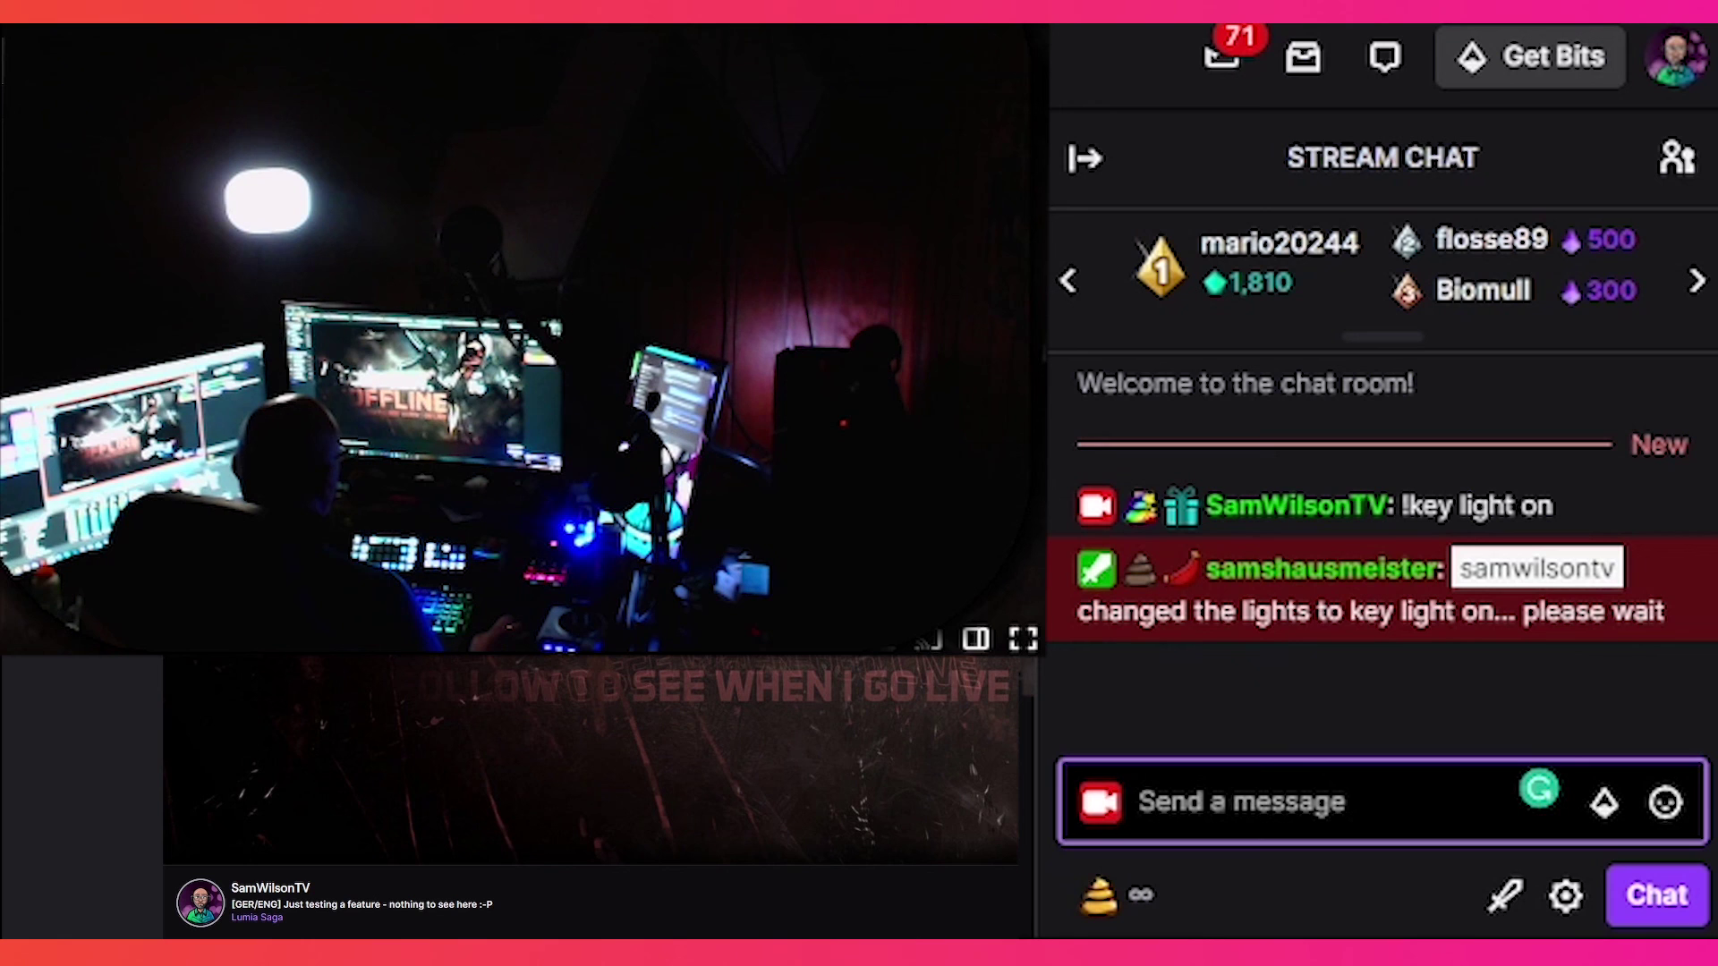